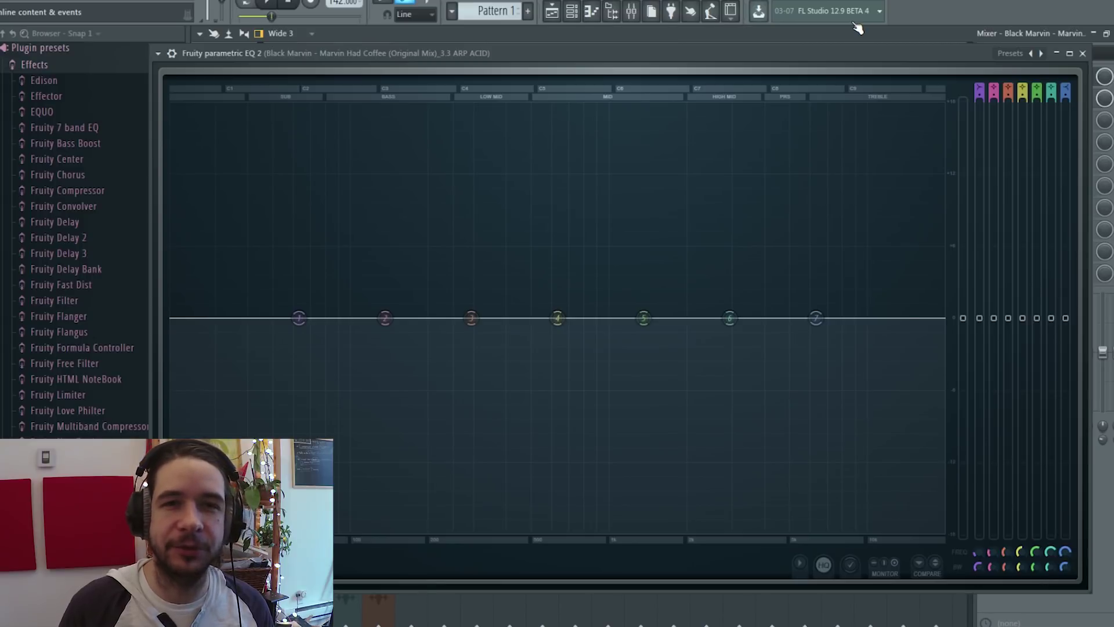
pyautogui.click(1083, 53)
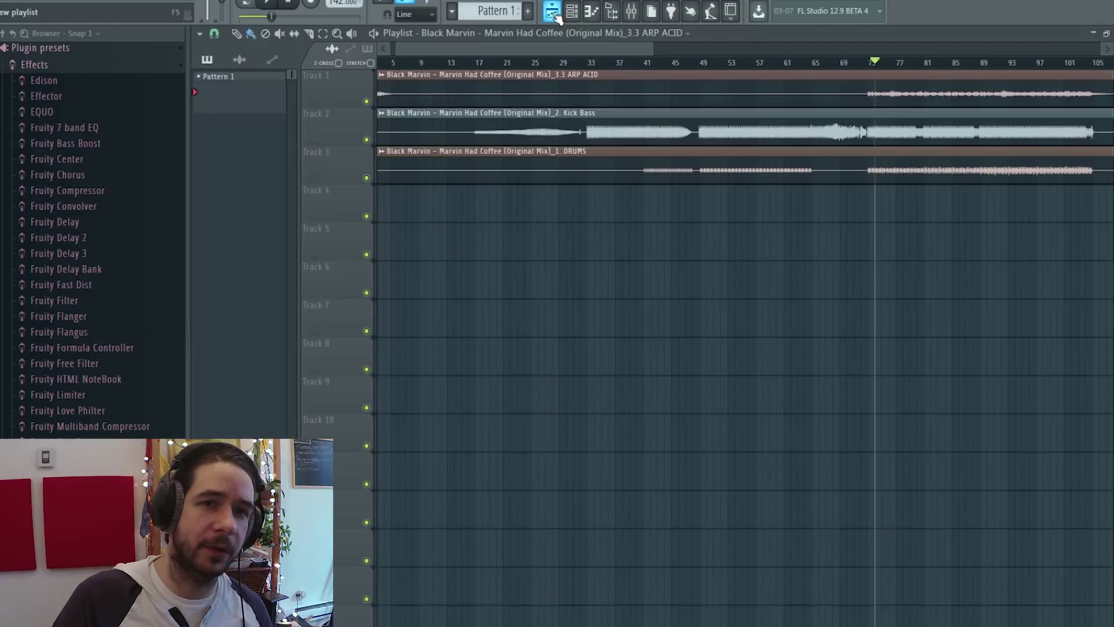
pyautogui.click(551, 12)
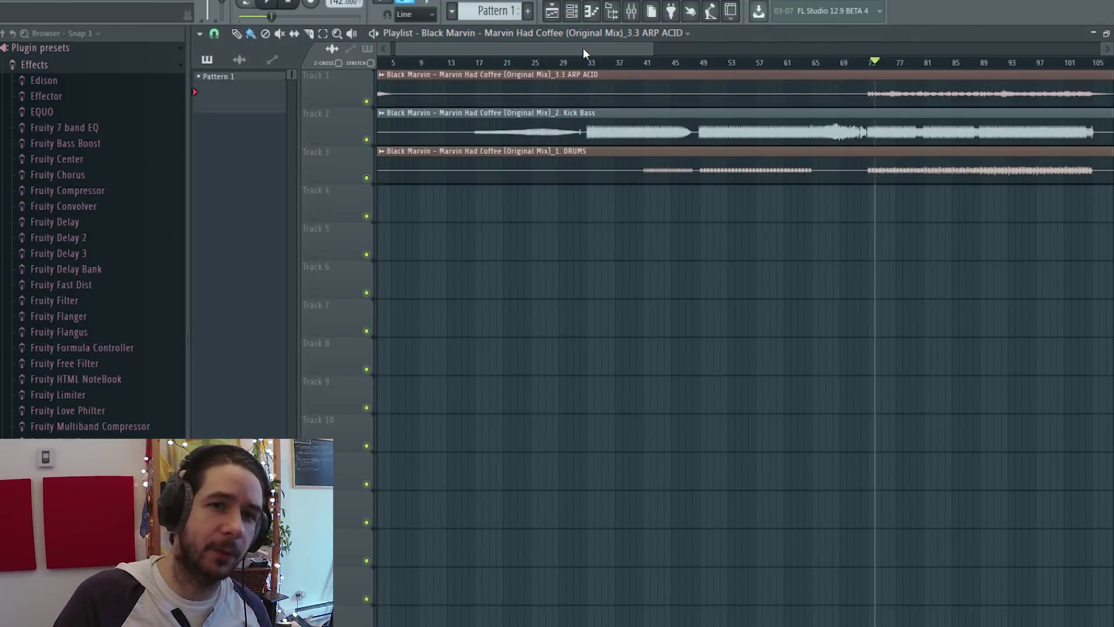
pyautogui.click(869, 63)
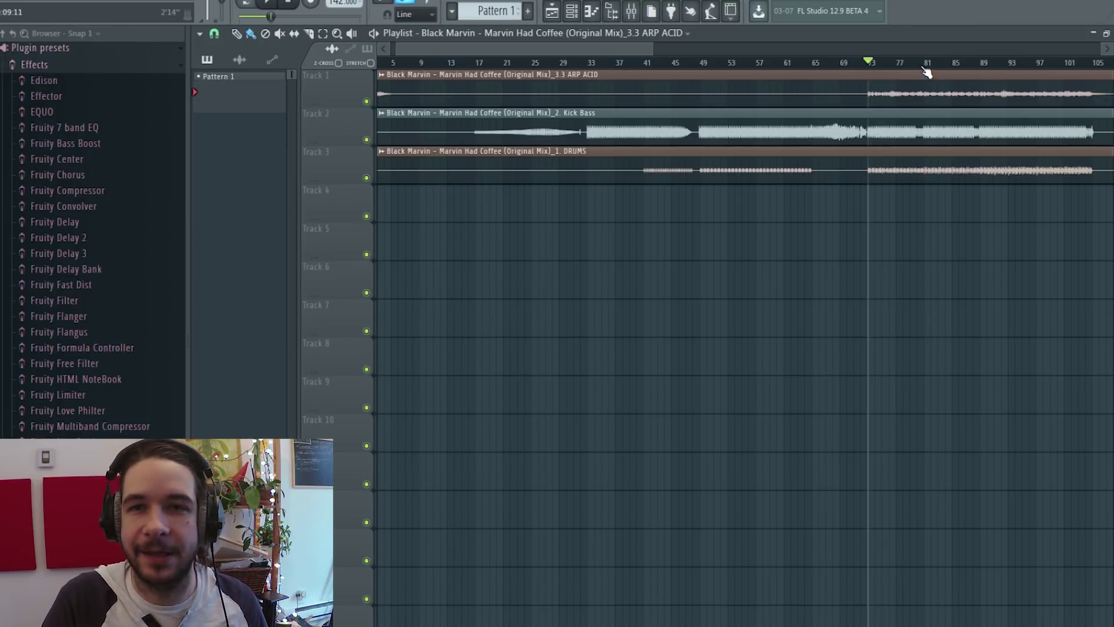
pyautogui.scroll(4, 893, 68)
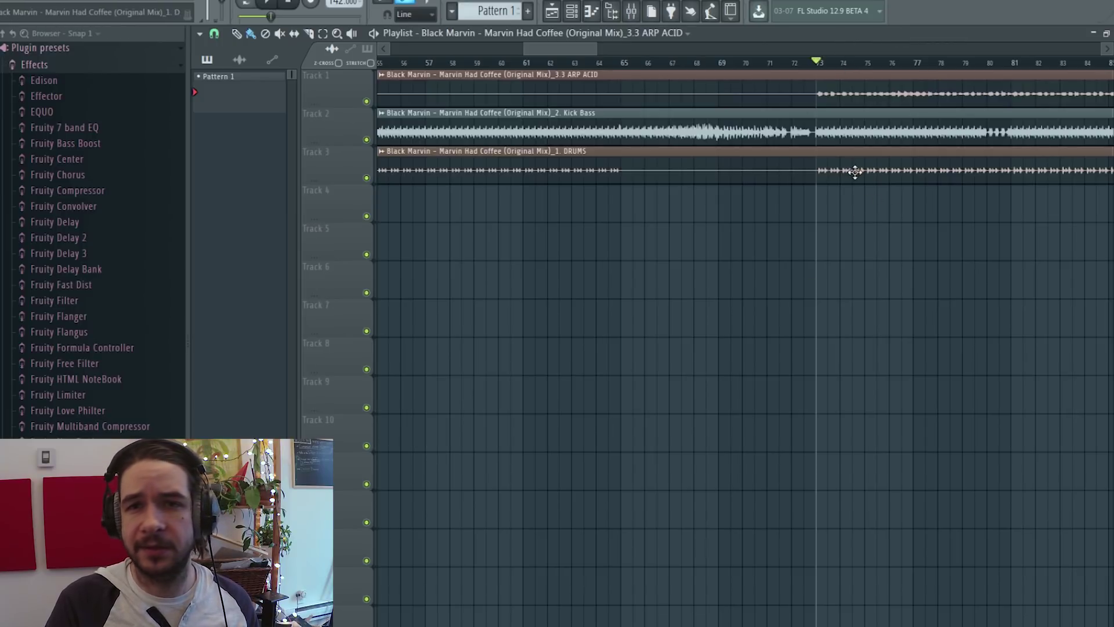
pyautogui.press('space')
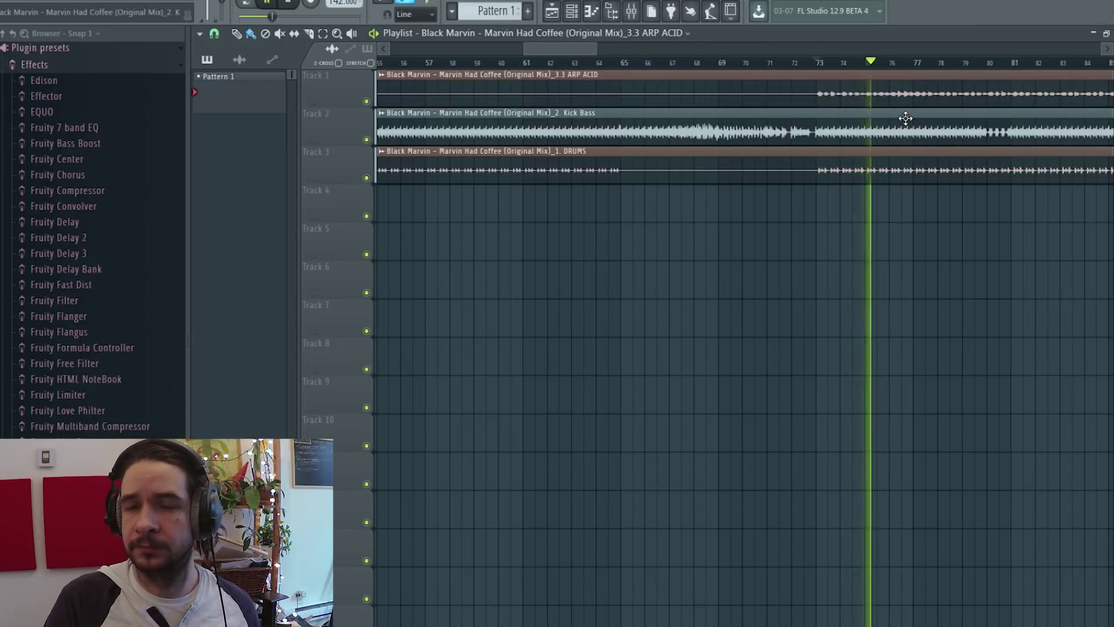
pyautogui.press('space')
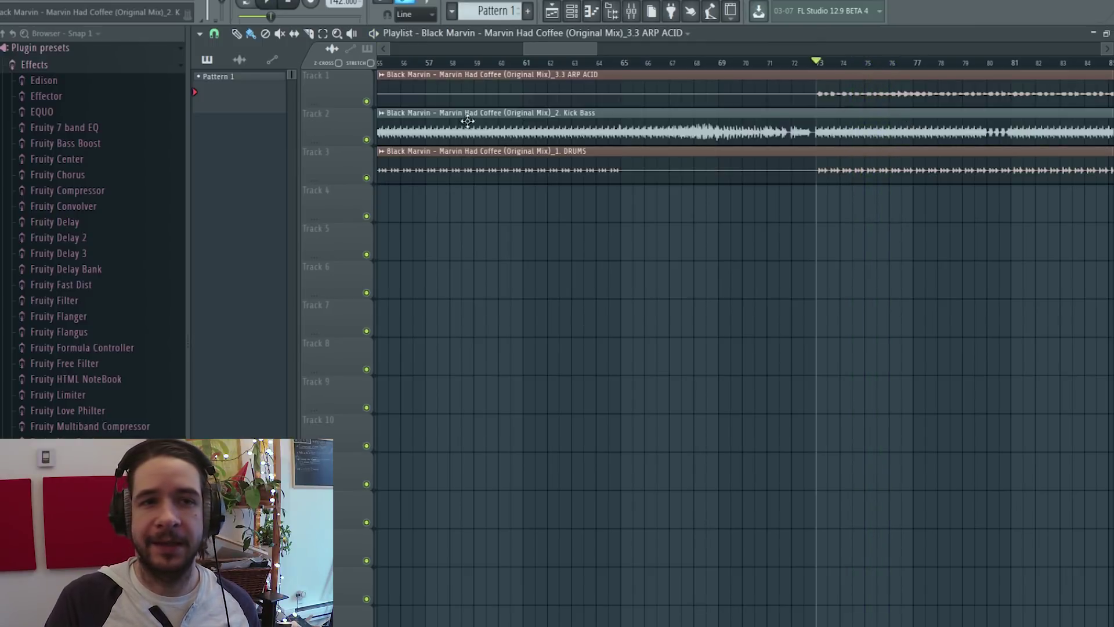
pyautogui.keyDown('ctrl'); pyautogui.click(366, 101); pyautogui.keyUp('ctrl')
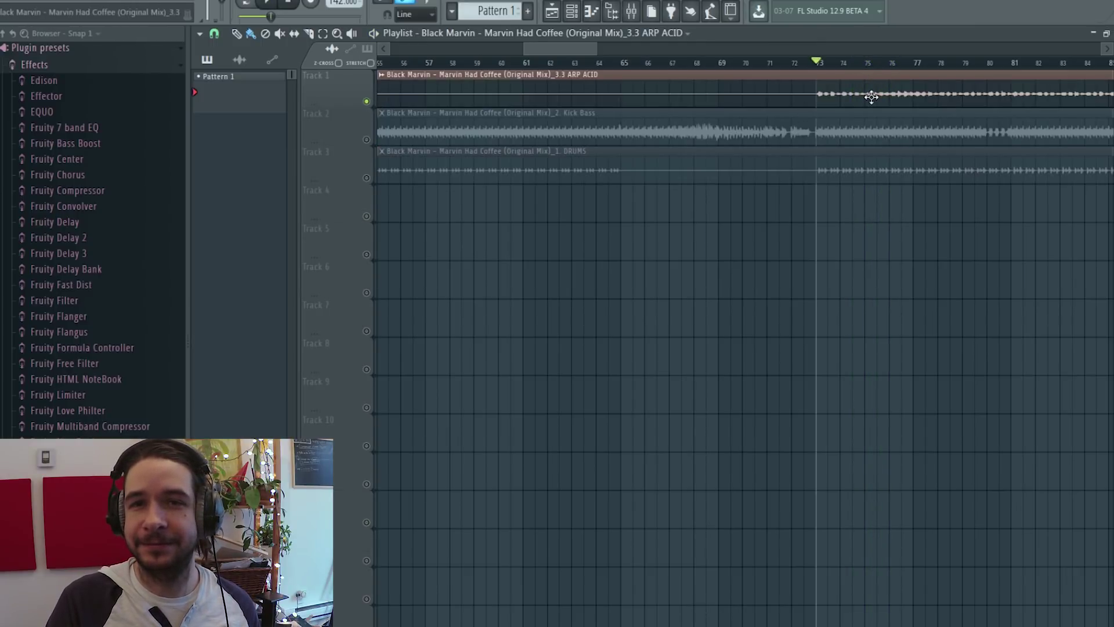
pyautogui.press('space')
pyautogui.press('space')
pyautogui.press('space')
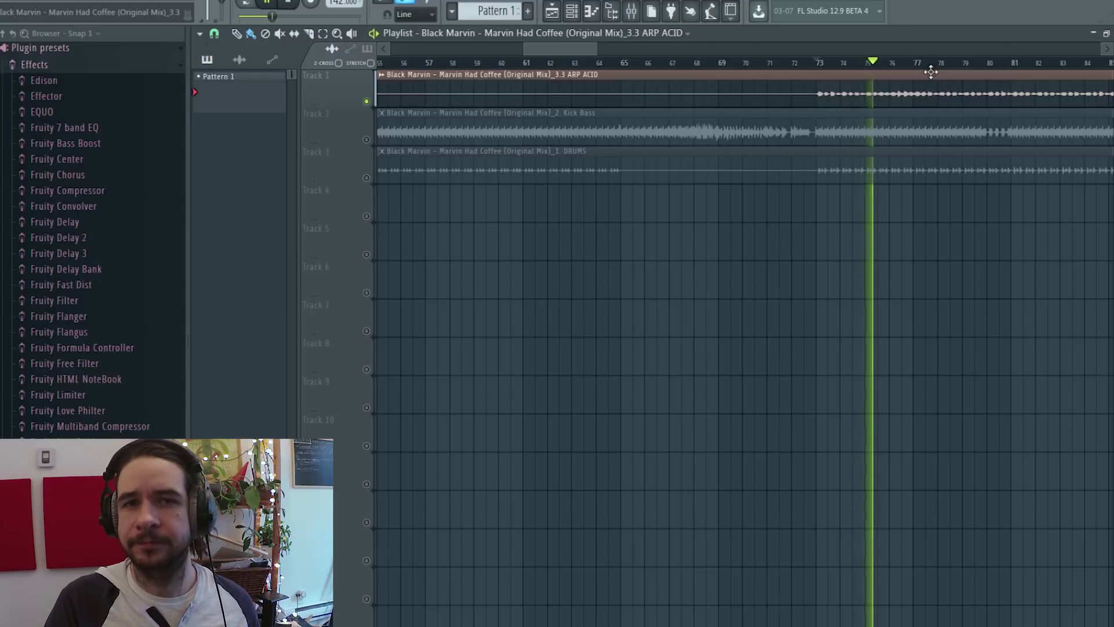
pyautogui.press('space')
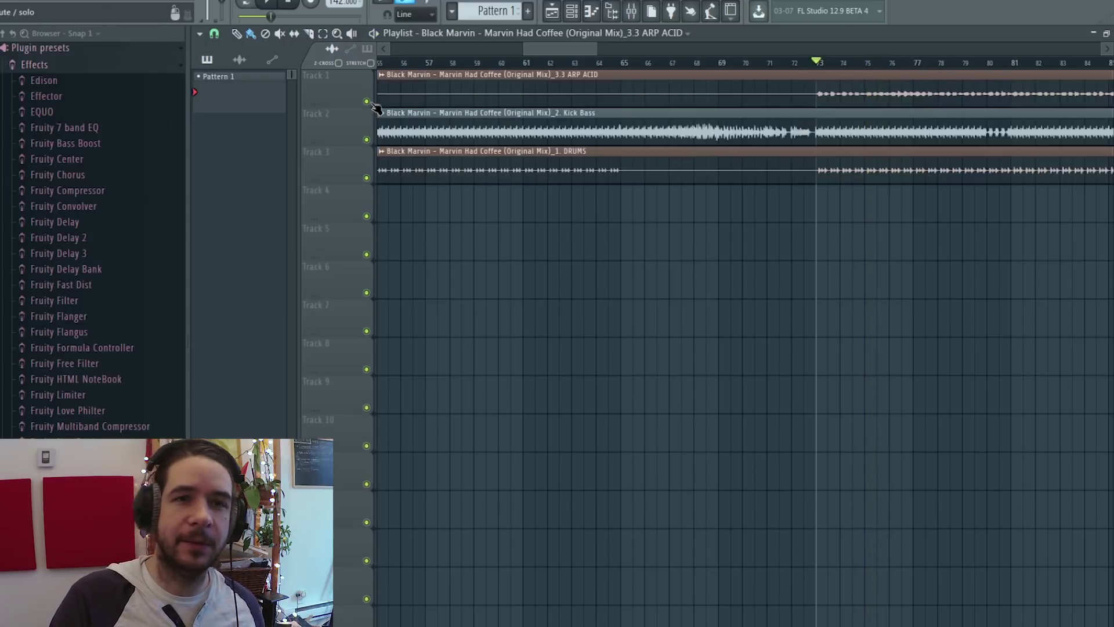
pyautogui.click(631, 12)
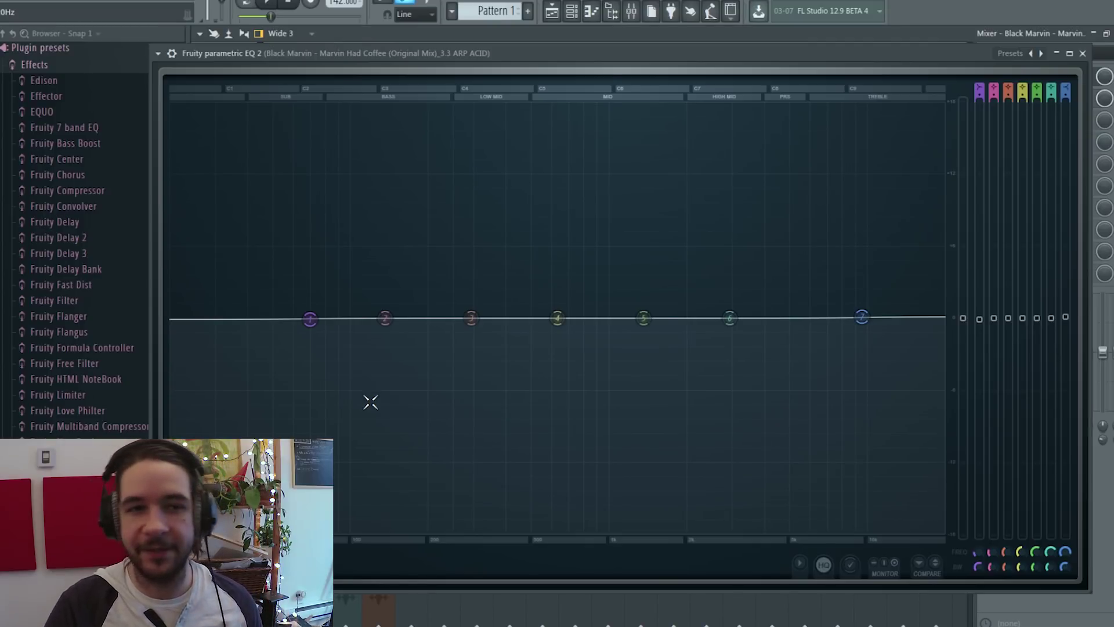
# Pull EQ bands 1 and 2 slightly below 0 dB.
pyautogui.moveTo(310, 318)
pyautogui.mouseDown()
pyautogui.moveTo(303, 308)
pyautogui.moveTo(306, 327)
pyautogui.mouseUp()
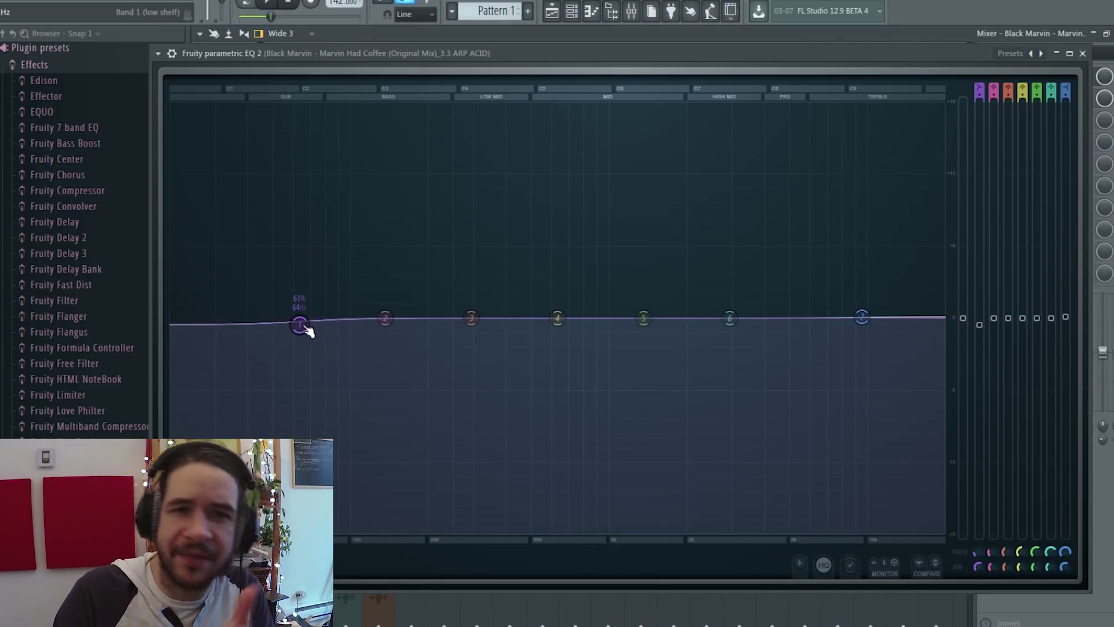
pyautogui.click(385, 318)
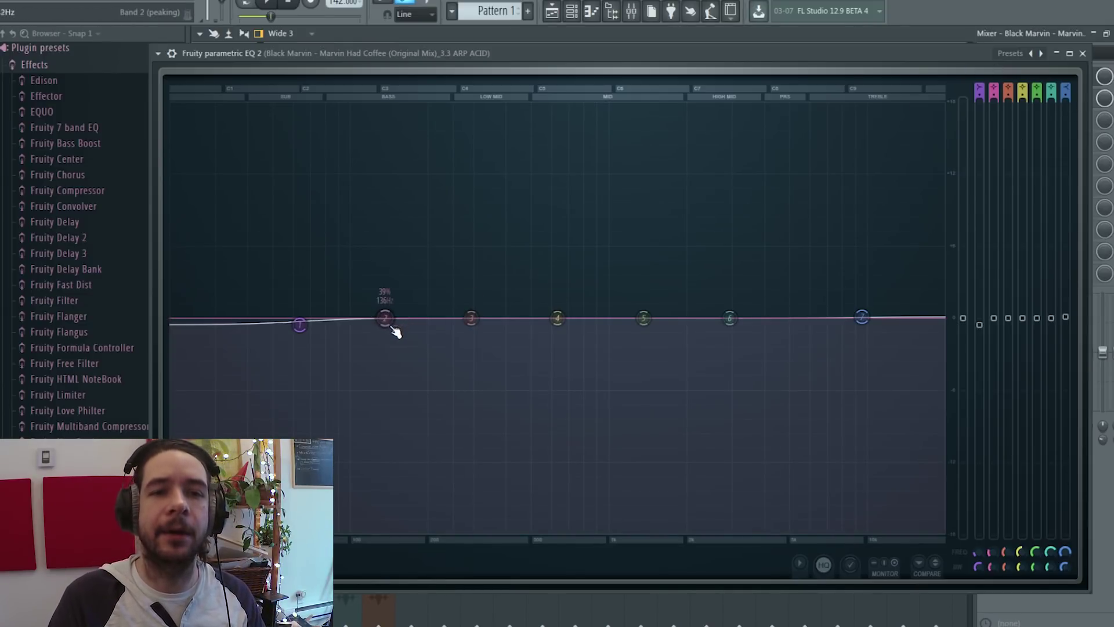
pyautogui.moveTo(394, 328)
pyautogui.mouseDown()
pyautogui.moveTo(410, 323)
pyautogui.moveTo(405, 335)
pyautogui.mouseUp()
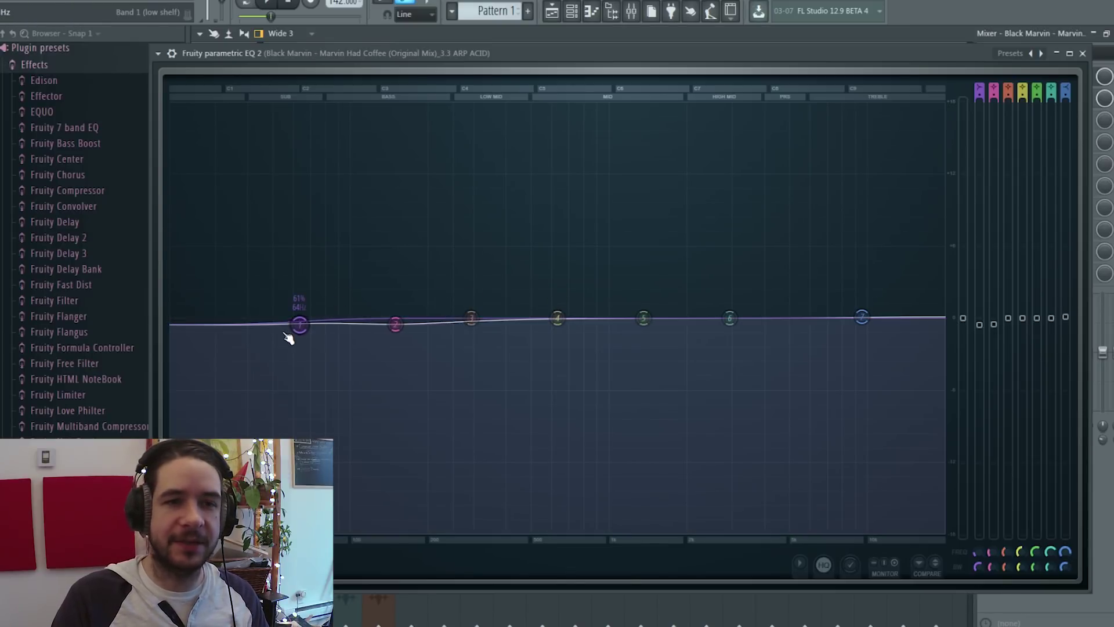
# Keep band 1 as a low shelf and place it at about 56 Hz.
pyautogui.moveTo(300, 324); pyautogui.dragTo(264, 321)
pyautogui.rightClick(265, 323)
pyautogui.moveTo(301, 357)
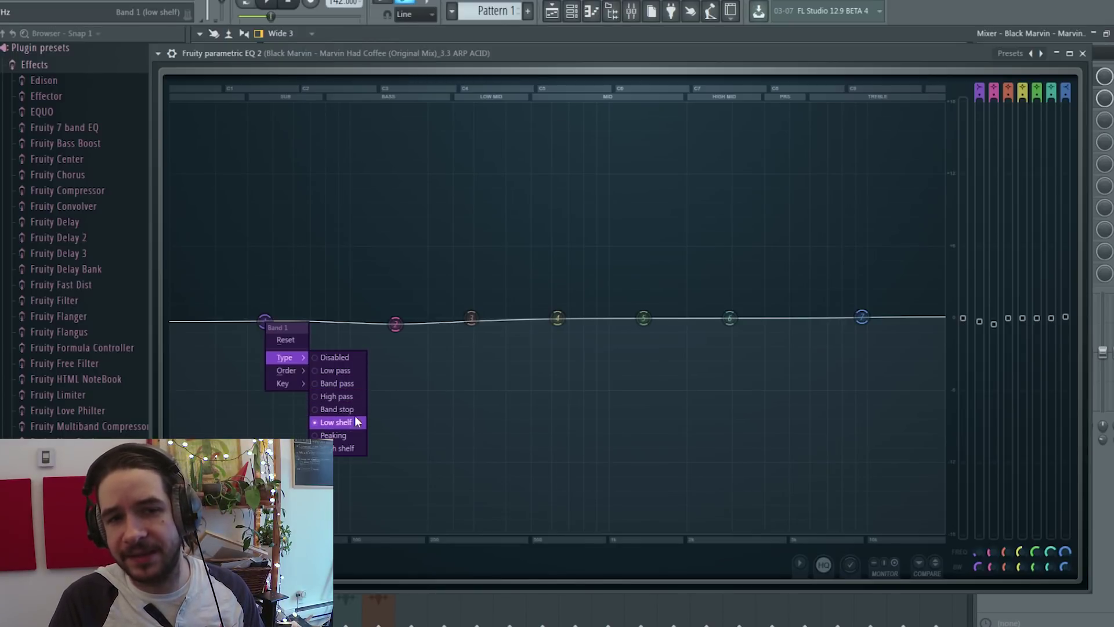
pyautogui.click(348, 448)
pyautogui.moveTo(265, 321); pyautogui.dragTo(285, 324)
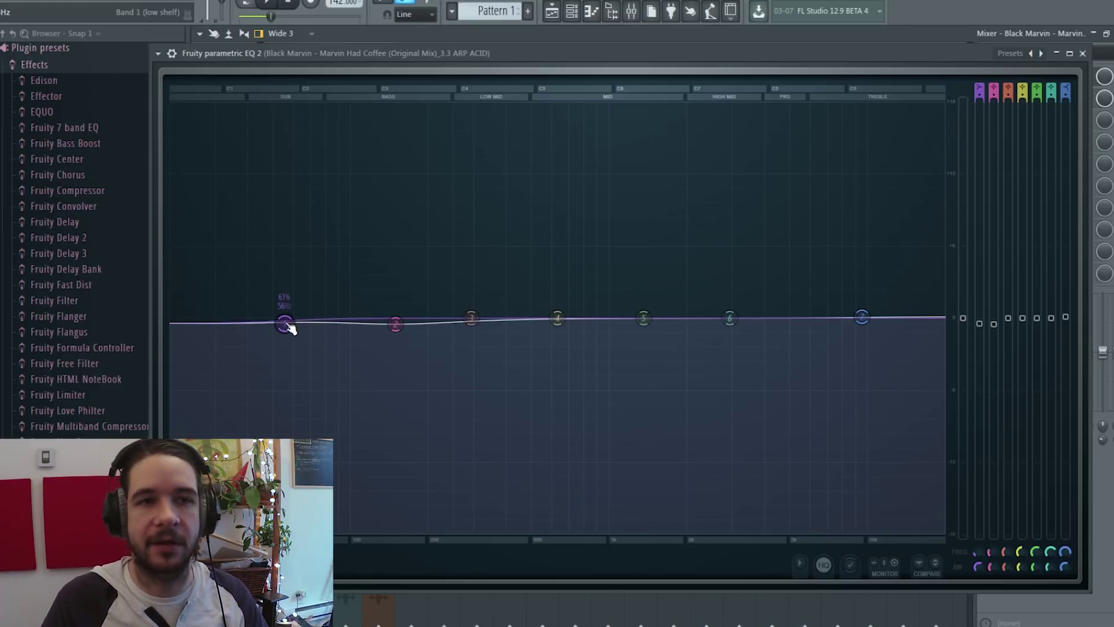
# Audition the arp and try a deep low cut with band 1, then return it near flat.
pyautogui.press('space')
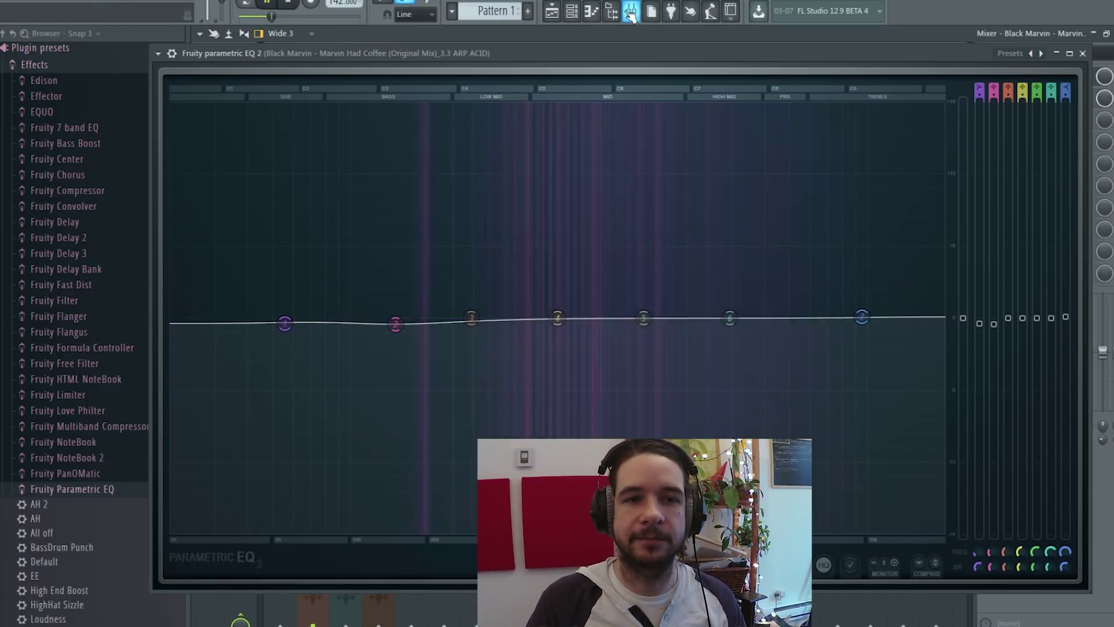
pyautogui.press('space')
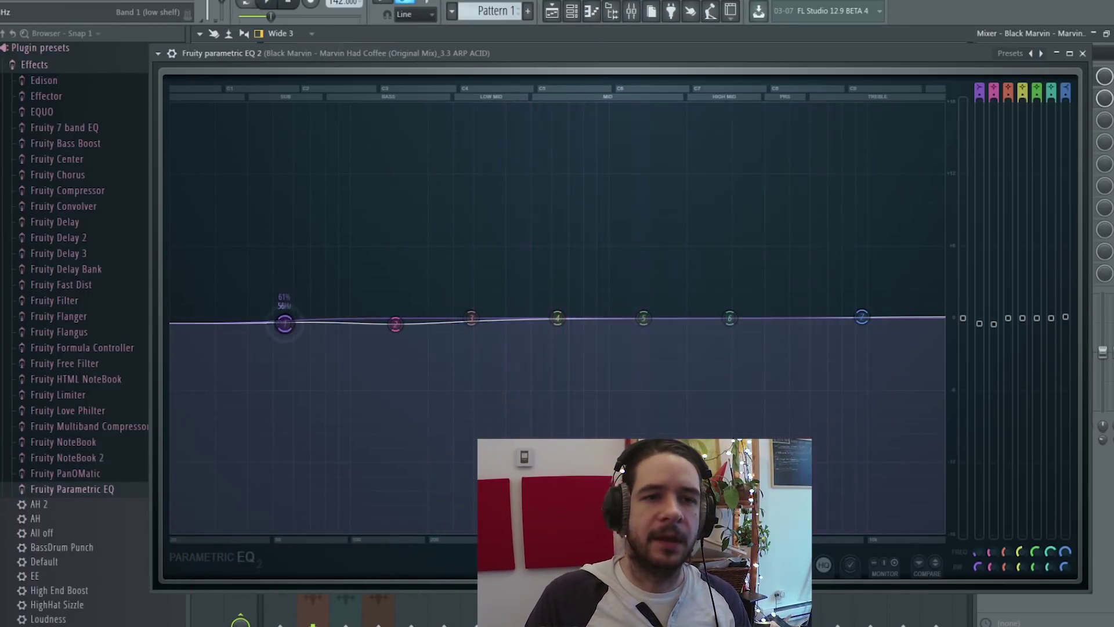
pyautogui.moveTo(284, 324); pyautogui.dragTo(385, 472)
pyautogui.scroll(-5, 300, 468)
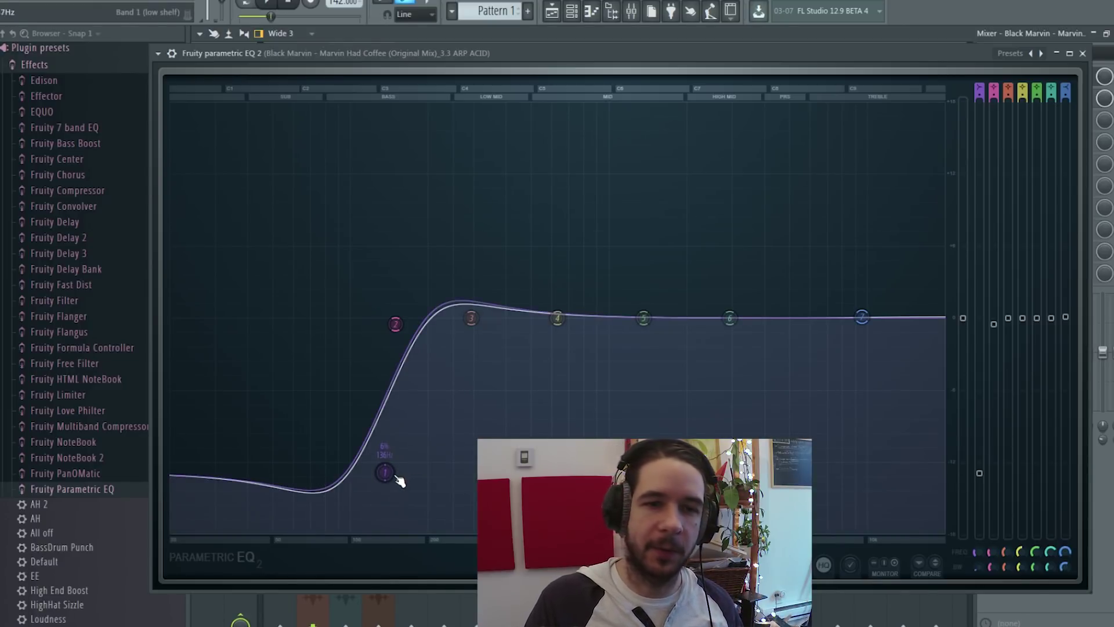
pyautogui.moveTo(397, 477); pyautogui.dragTo(325, 338)
# Make band 1 a high-pass filter and adjust its resonance with the mouse wheel.
pyautogui.rightClick(324, 337)
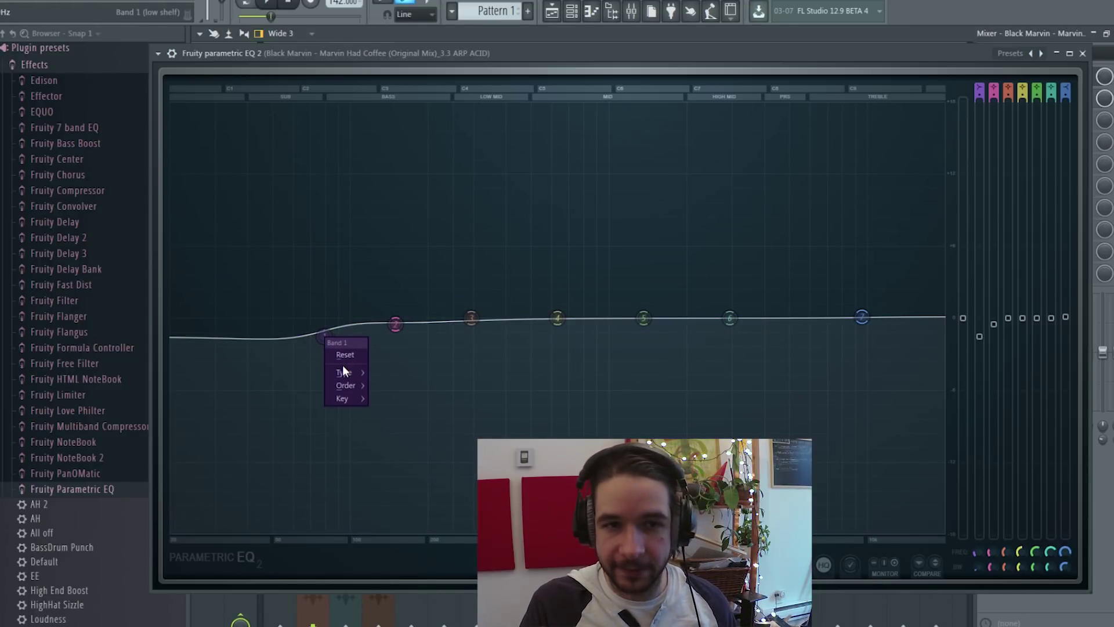
pyautogui.moveTo(343, 370)
pyautogui.click(399, 411)
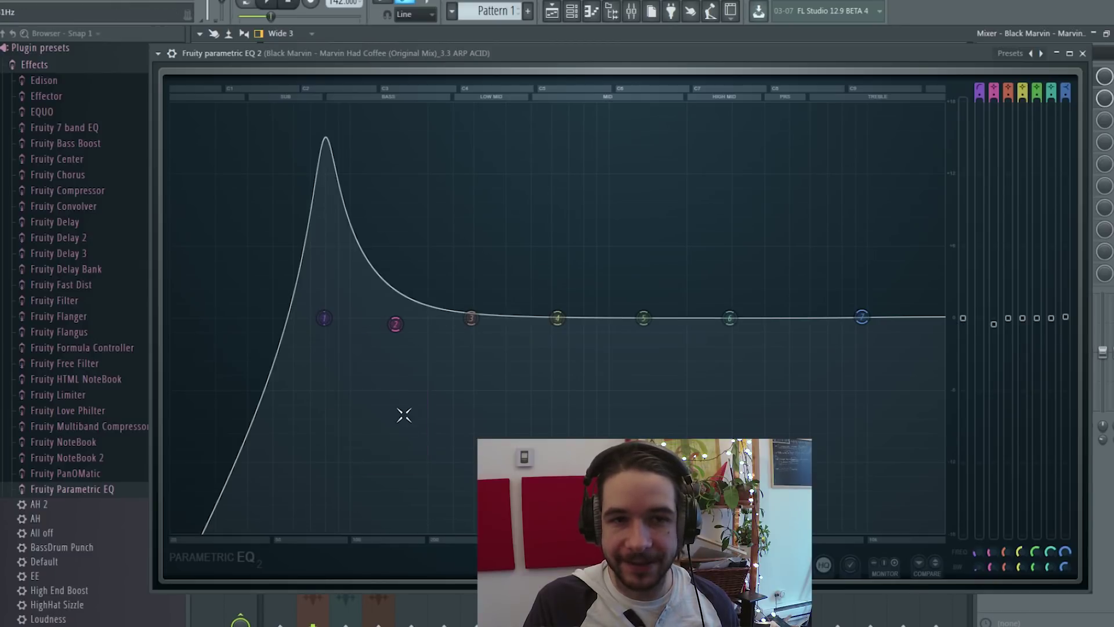
pyautogui.scroll(-6, 328, 326)
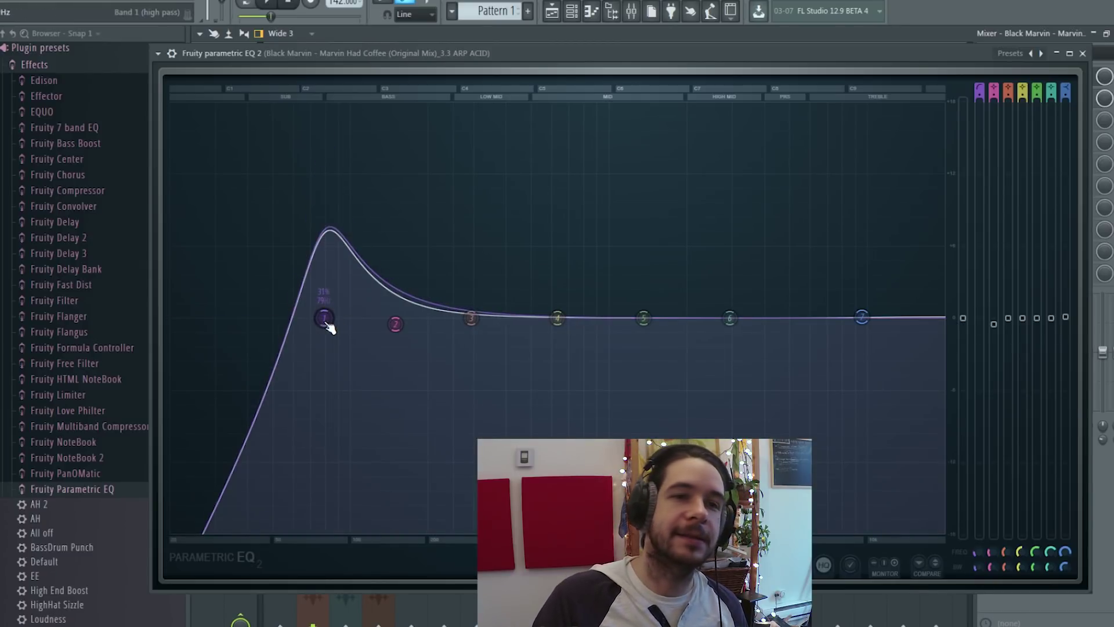
pyautogui.scroll(1, 328, 328)
pyautogui.scroll(-3, 328, 325)
# Give the high-pass a Steep 8 slope with its cutoff around 55 Hz.
pyautogui.rightClick(325, 323)
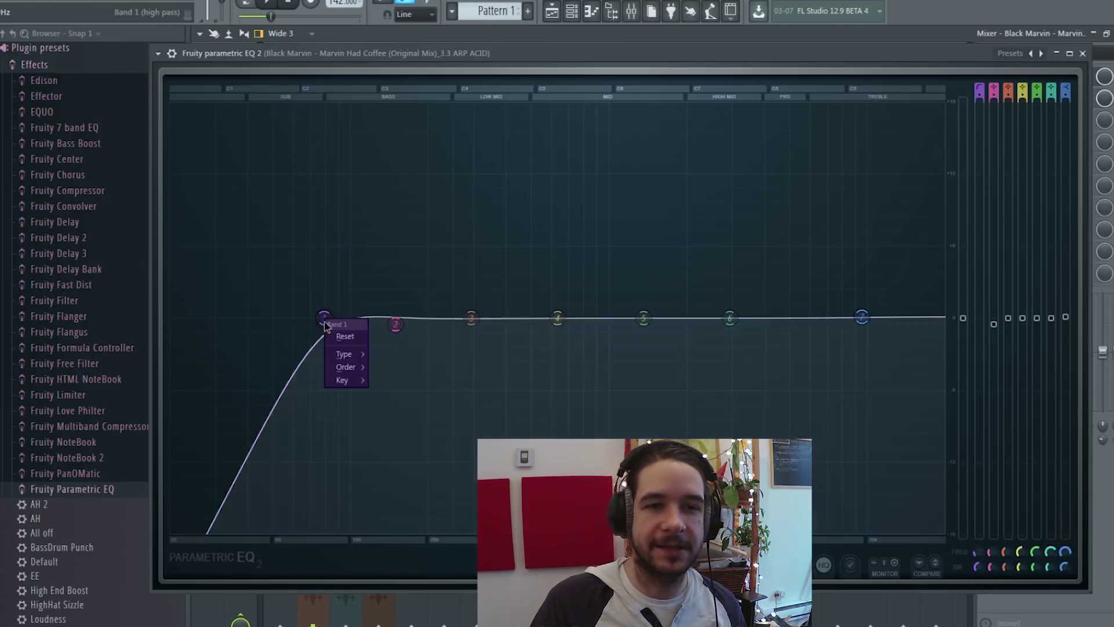
pyautogui.moveTo(343, 368)
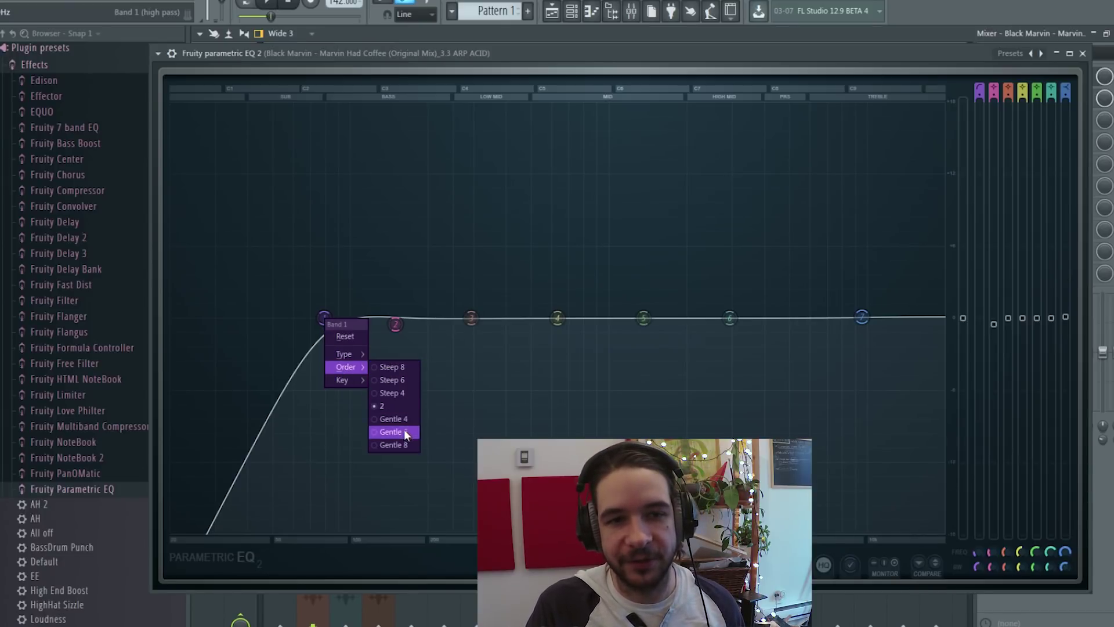
pyautogui.click(398, 443)
pyautogui.moveTo(363, 344); pyautogui.dragTo(308, 359)
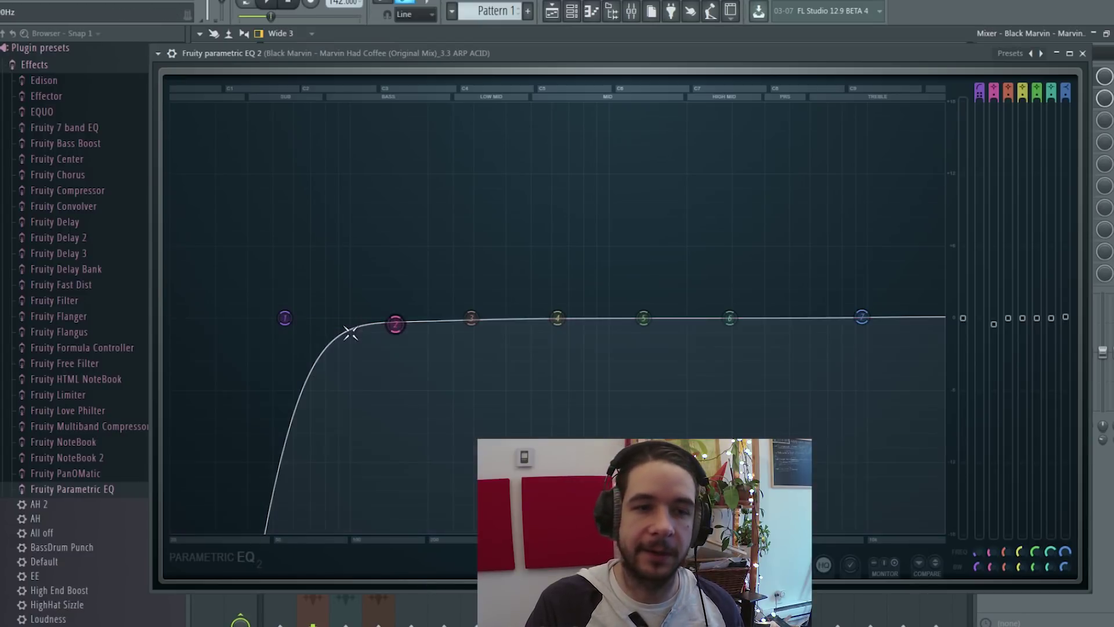
pyautogui.rightClick(285, 321)
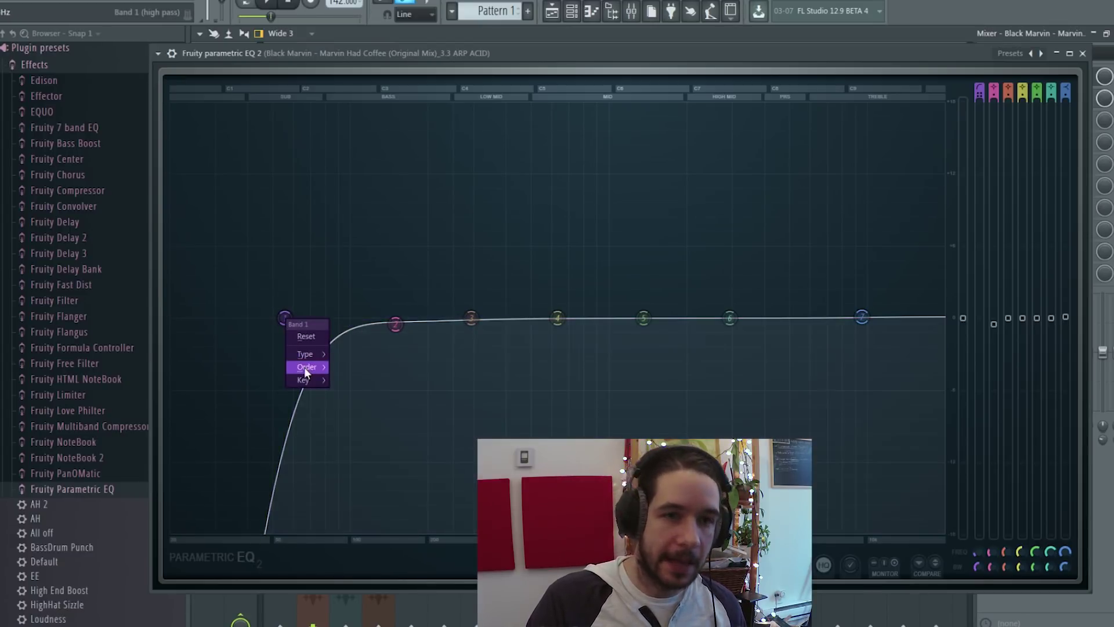
pyautogui.moveTo(303, 369)
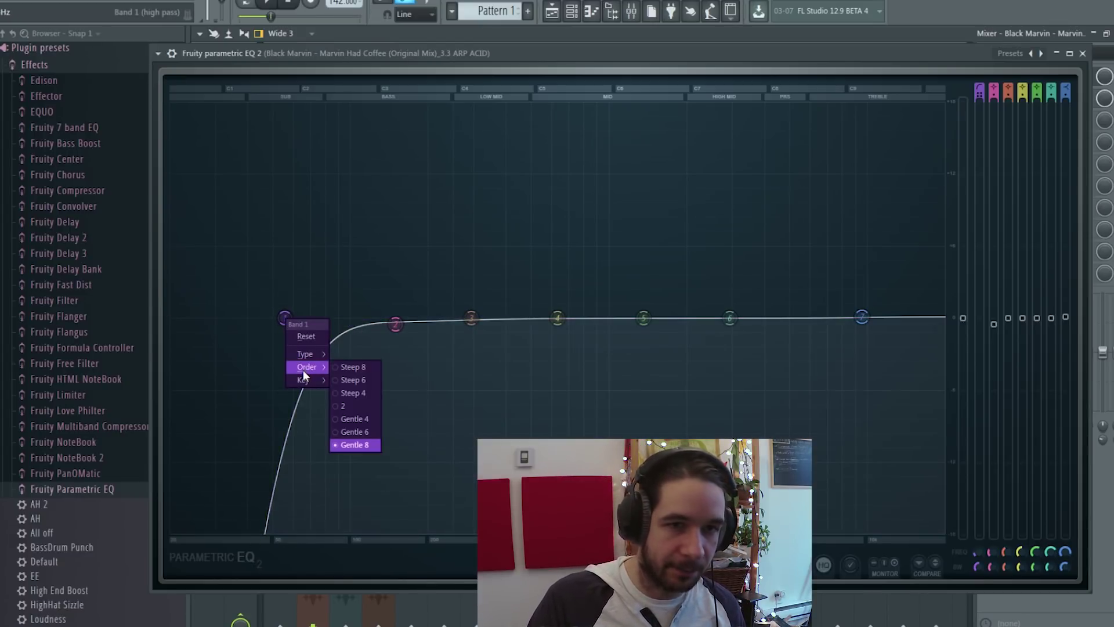
pyautogui.click(350, 368)
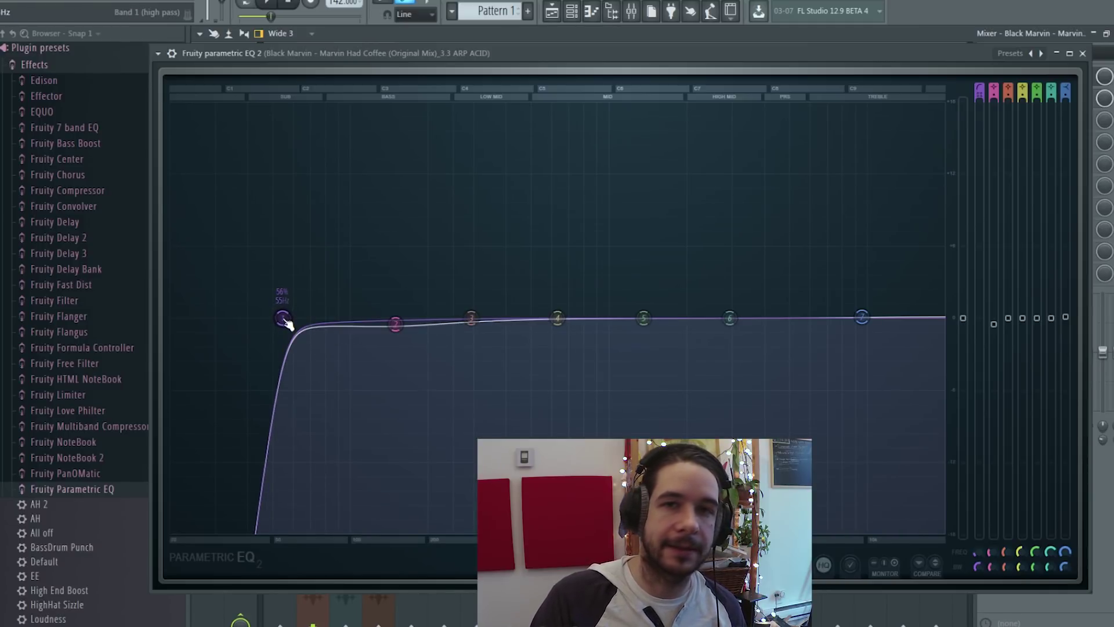
pyautogui.moveTo(286, 323)
pyautogui.mouseDown()
pyautogui.moveTo(323, 316)
pyautogui.moveTo(252, 317)
pyautogui.moveTo(284, 317)
pyautogui.mouseUp()
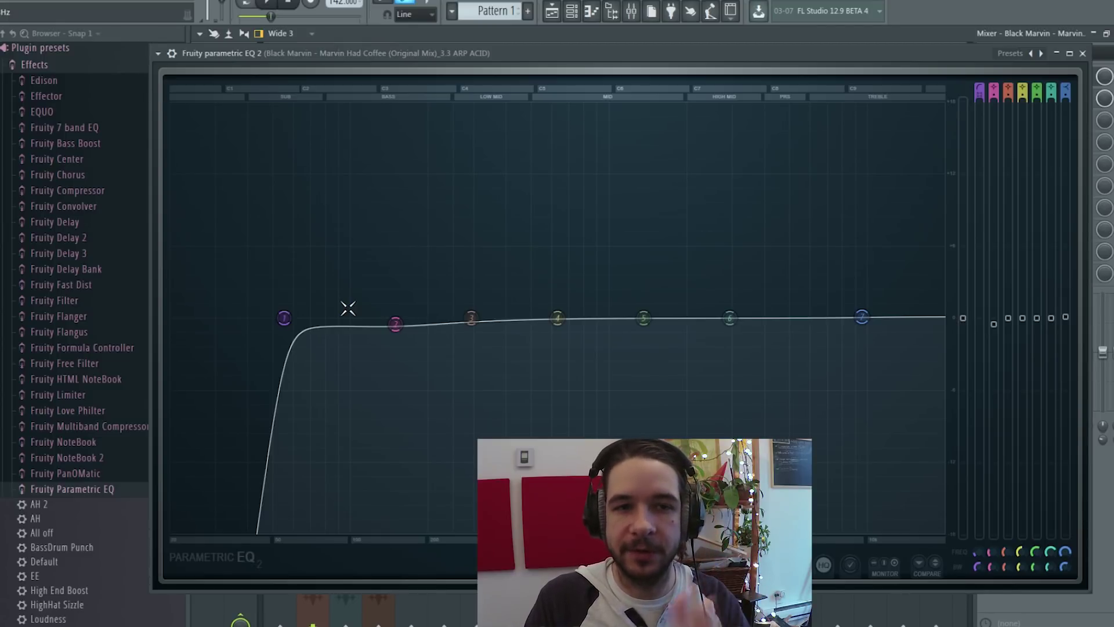
# Sweep the high-pass cutoff between about 193 and 262 Hz while listening, settling near 213 Hz.
pyautogui.moveTo(283, 317); pyautogui.dragTo(462, 319)
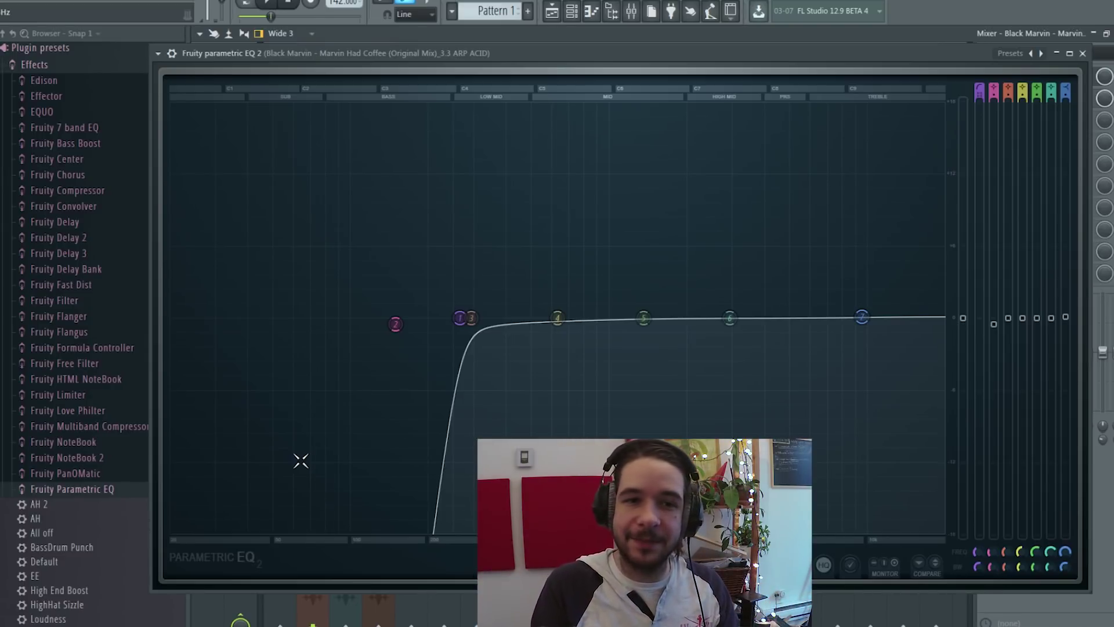
pyautogui.moveTo(461, 318)
pyautogui.mouseDown()
pyautogui.moveTo(484, 318)
pyautogui.moveTo(451, 318)
pyautogui.moveTo(465, 320)
pyautogui.mouseUp()
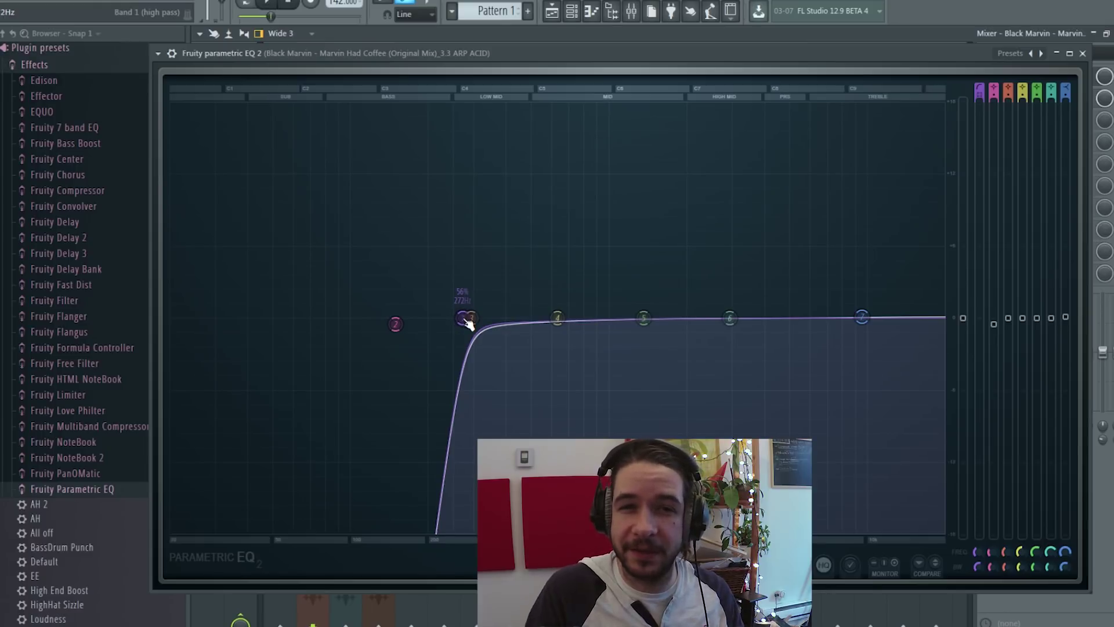
pyautogui.moveTo(467, 321); pyautogui.dragTo(424, 318)
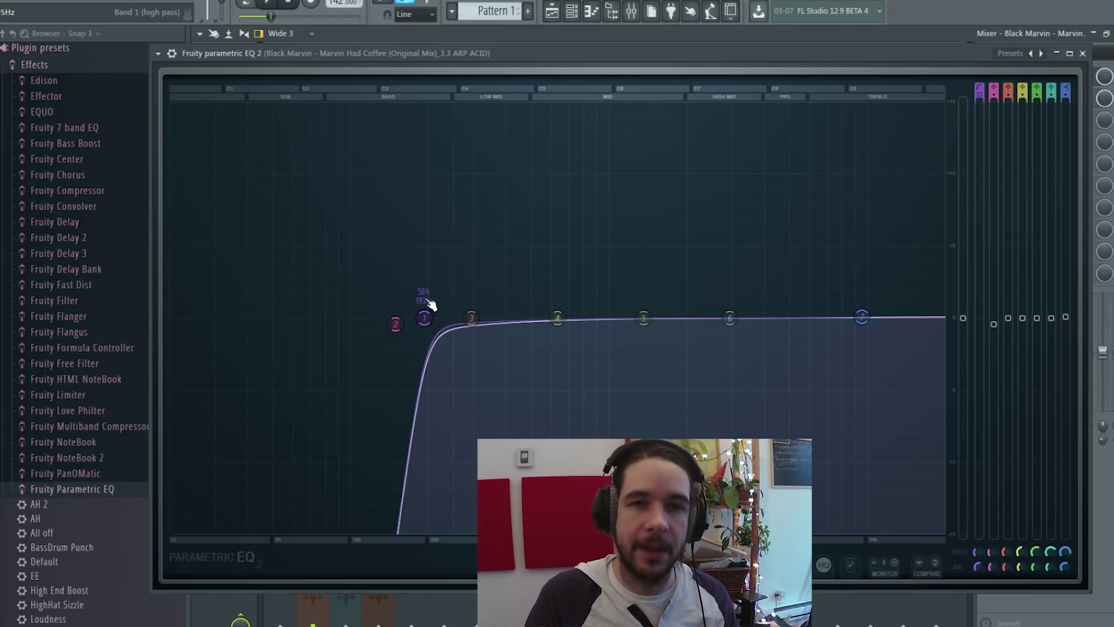
pyautogui.moveTo(430, 303); pyautogui.dragTo(609, 280)
pyautogui.press('space')
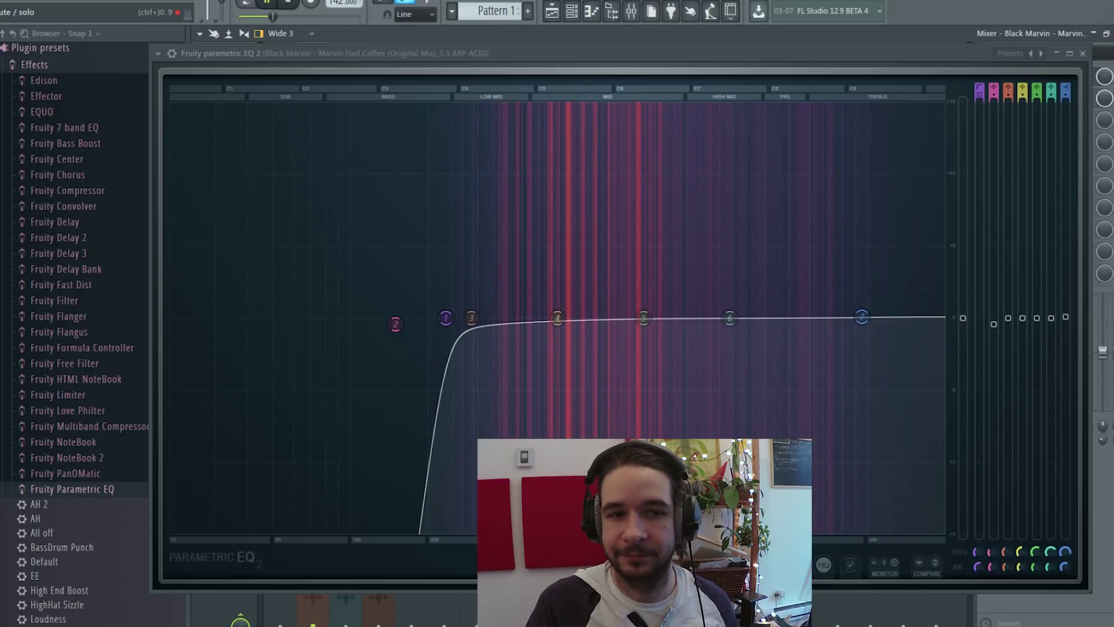
pyautogui.press('space')
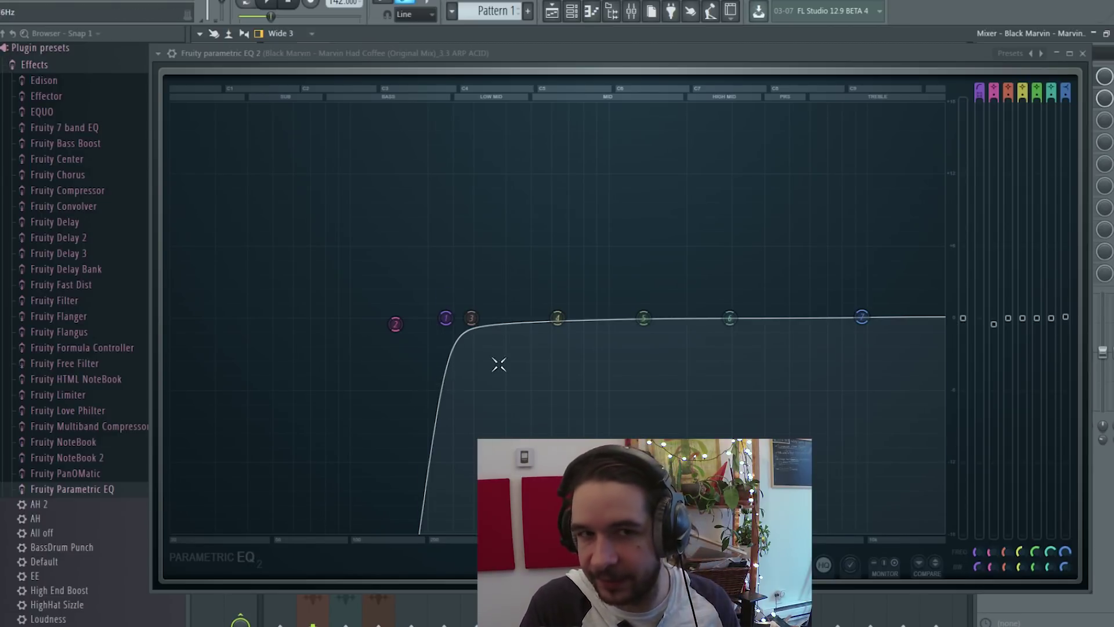
pyautogui.moveTo(445, 318)
pyautogui.mouseDown()
pyautogui.moveTo(423, 316)
pyautogui.moveTo(435, 318)
pyautogui.mouseUp()
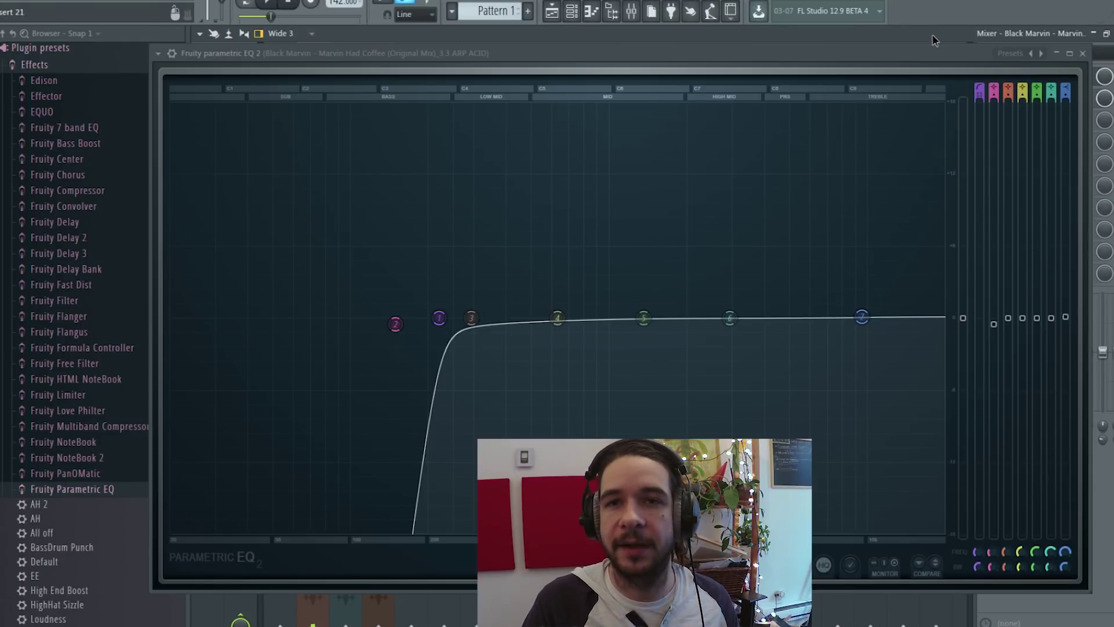
# Unsolo the arp acid insert, play the full mix, and reopen its Parametric EQ 2.
pyautogui.click(1082, 53)
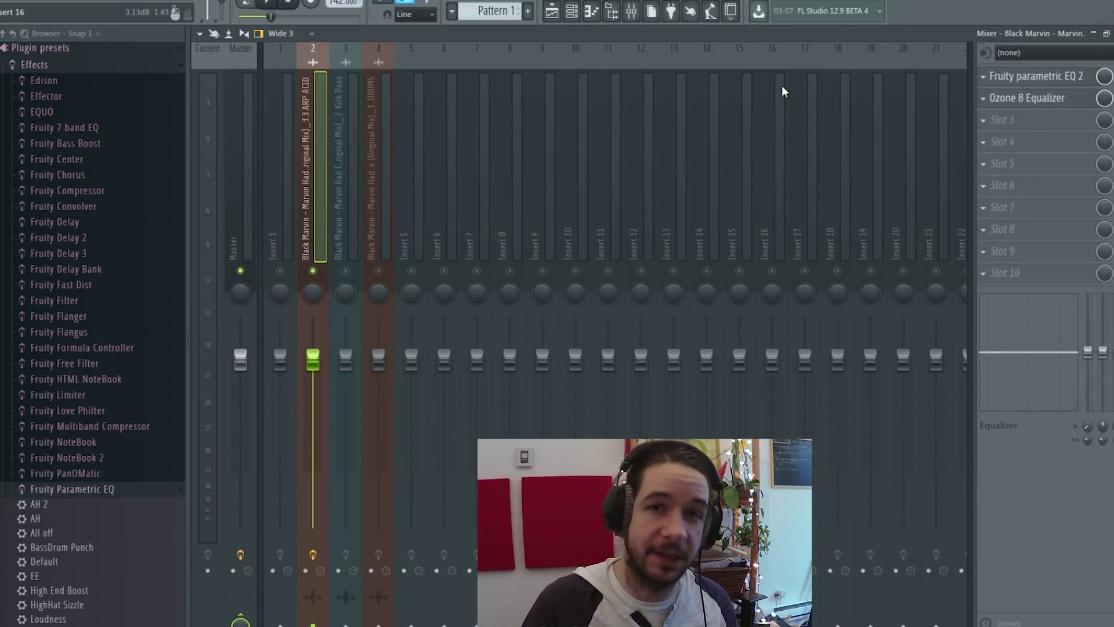
pyautogui.rightClick(312, 271)
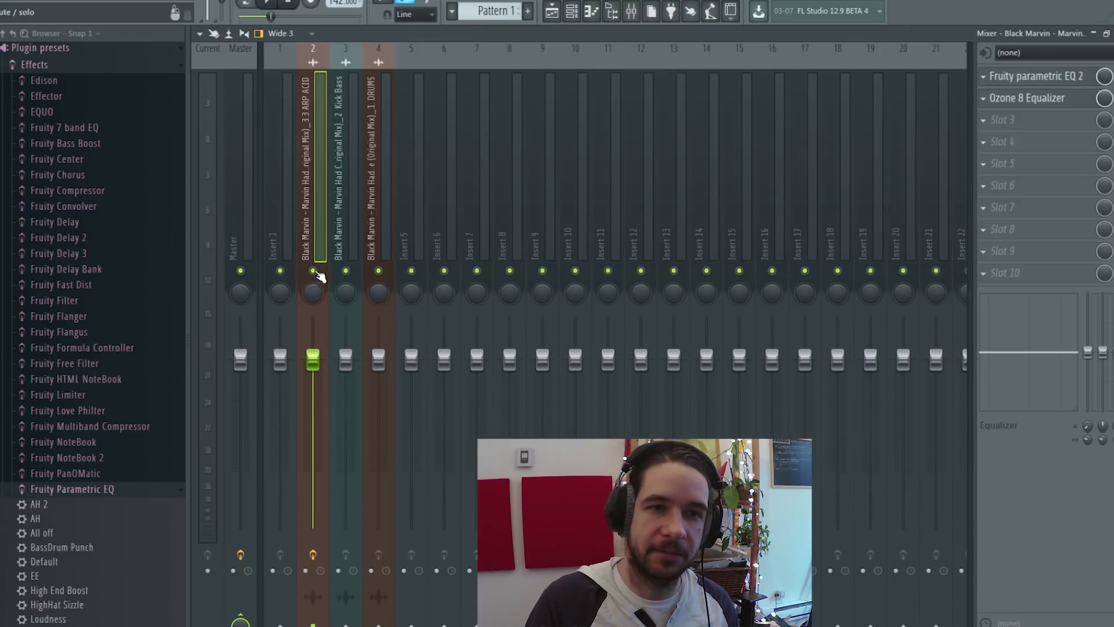
pyautogui.press('space')
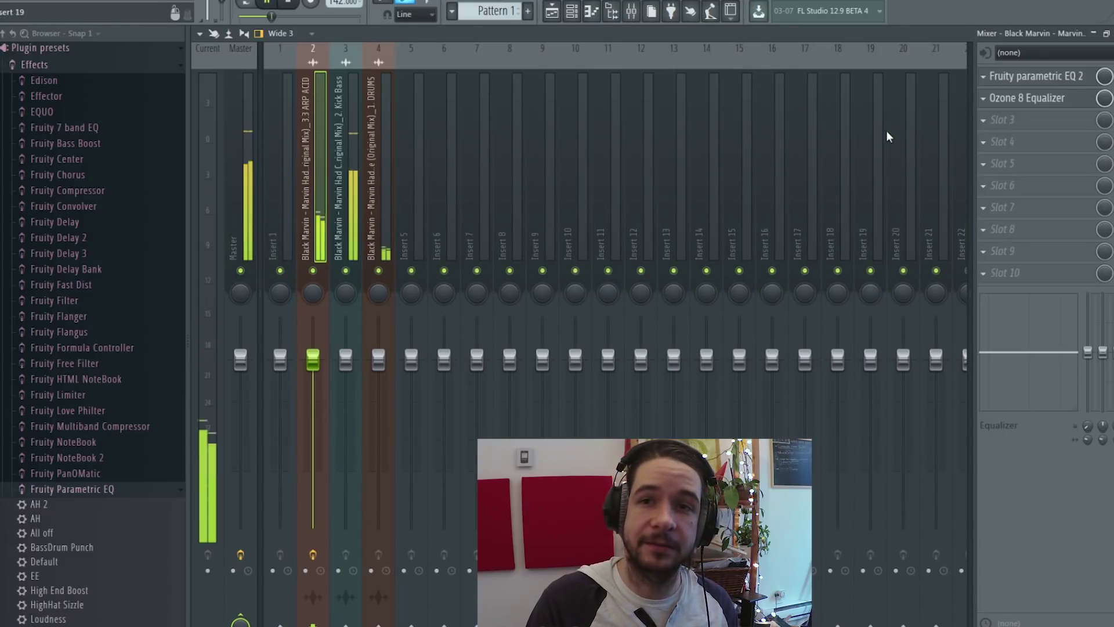
pyautogui.click(1038, 76)
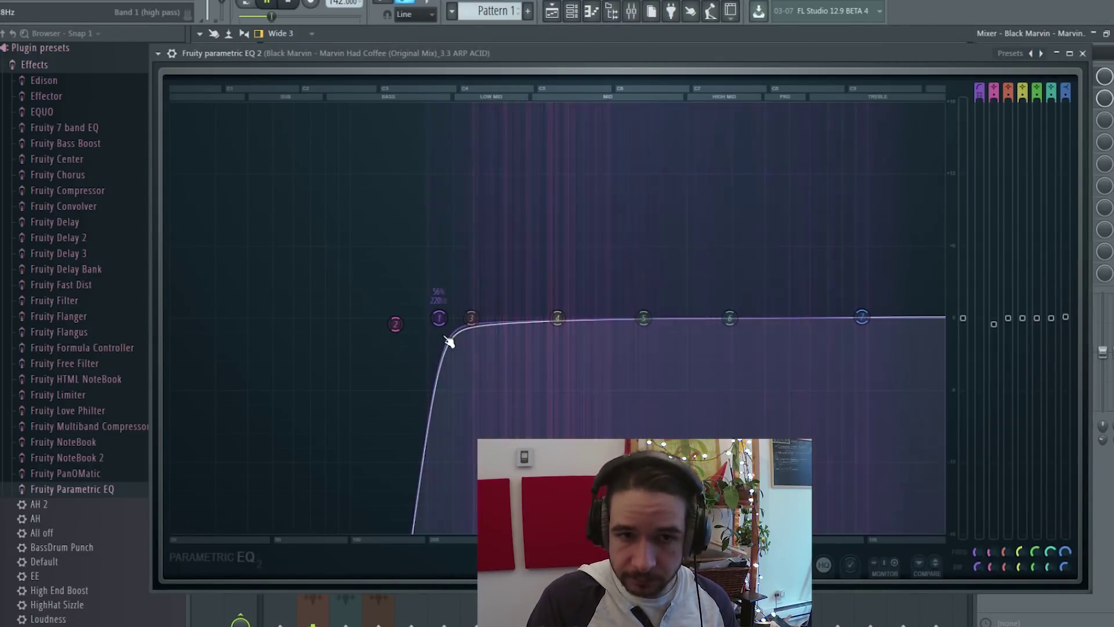
# Sweep the high-pass cutoff up to about 504 Hz, back to about 211 Hz, then stop playback.
pyautogui.moveTo(439, 318); pyautogui.dragTo(531, 318)
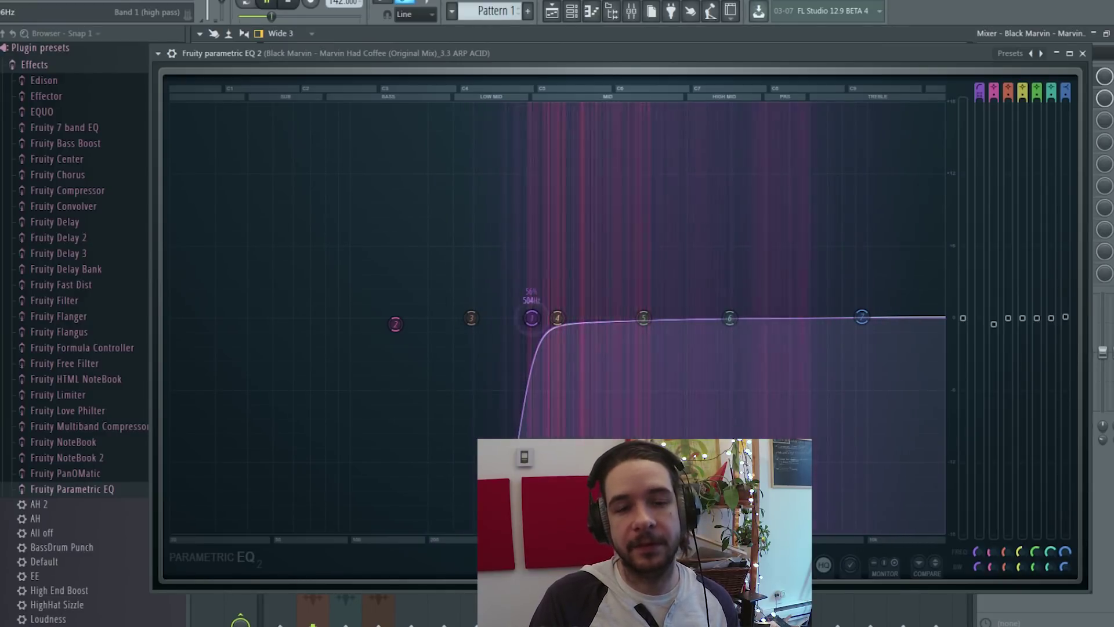
pyautogui.moveTo(531, 318); pyautogui.dragTo(443, 318)
pyautogui.press('space')
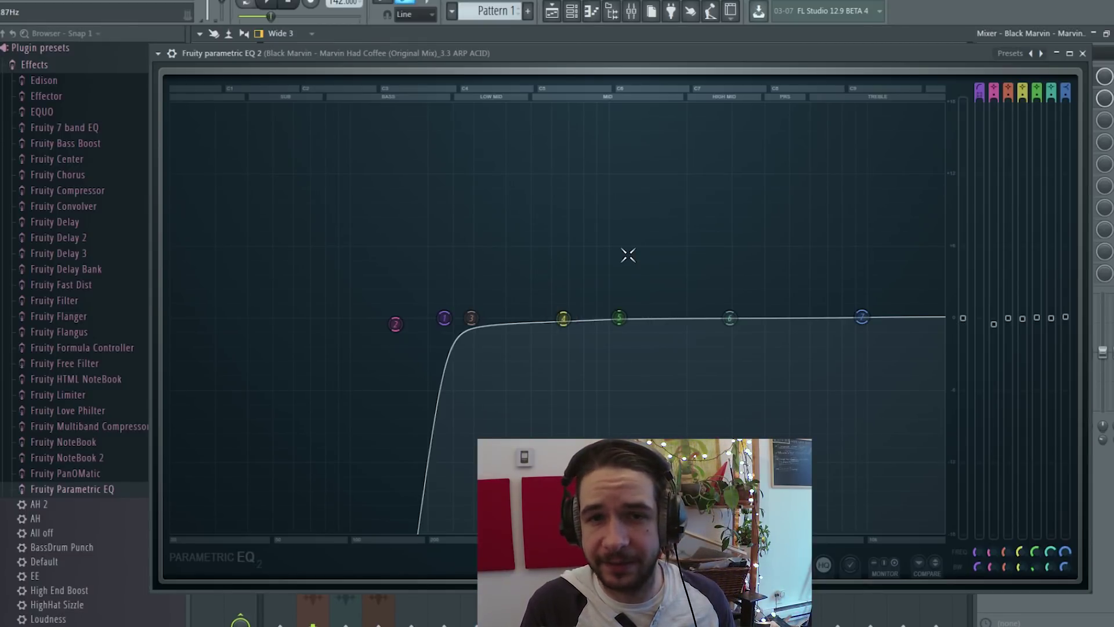
# Switch band 5 to a band-pass filter.
pyautogui.rightClick(616, 319)
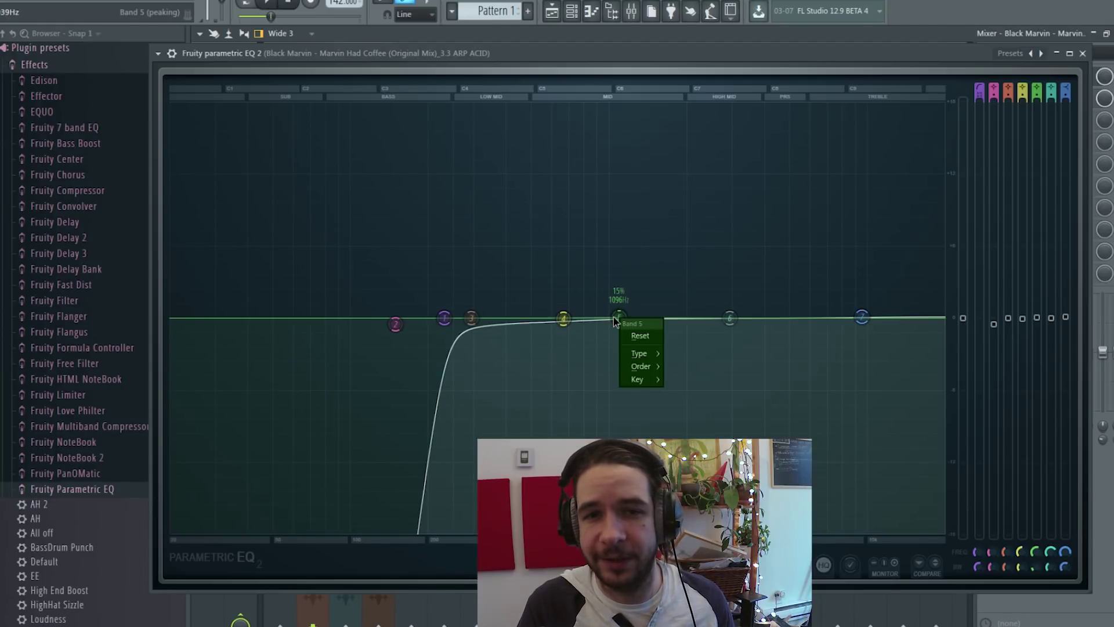
pyautogui.moveTo(639, 353)
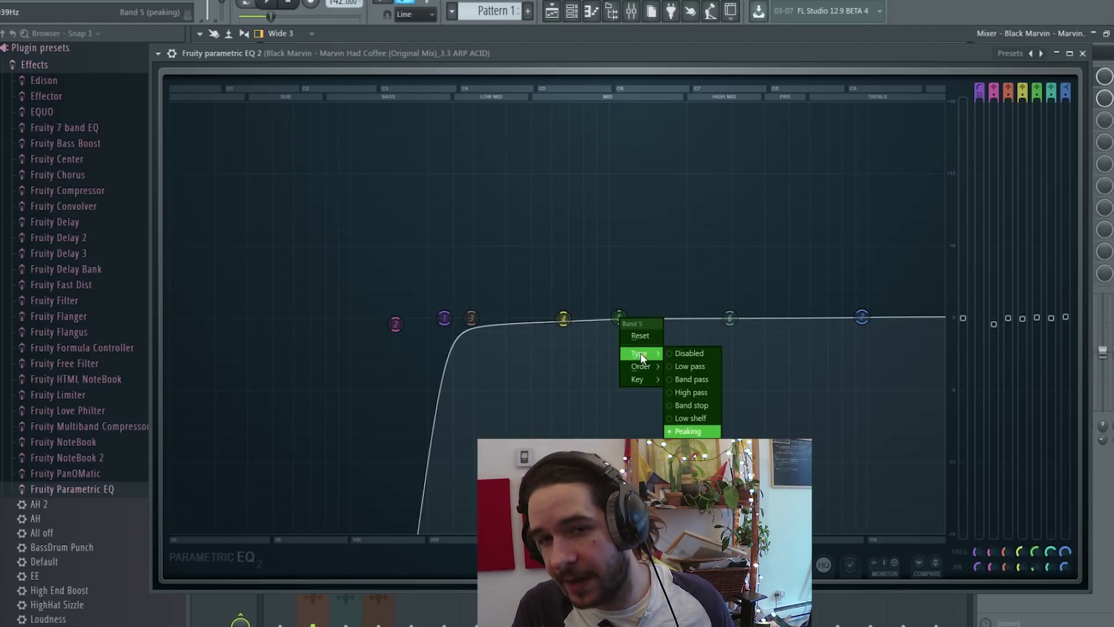
pyautogui.click(708, 383)
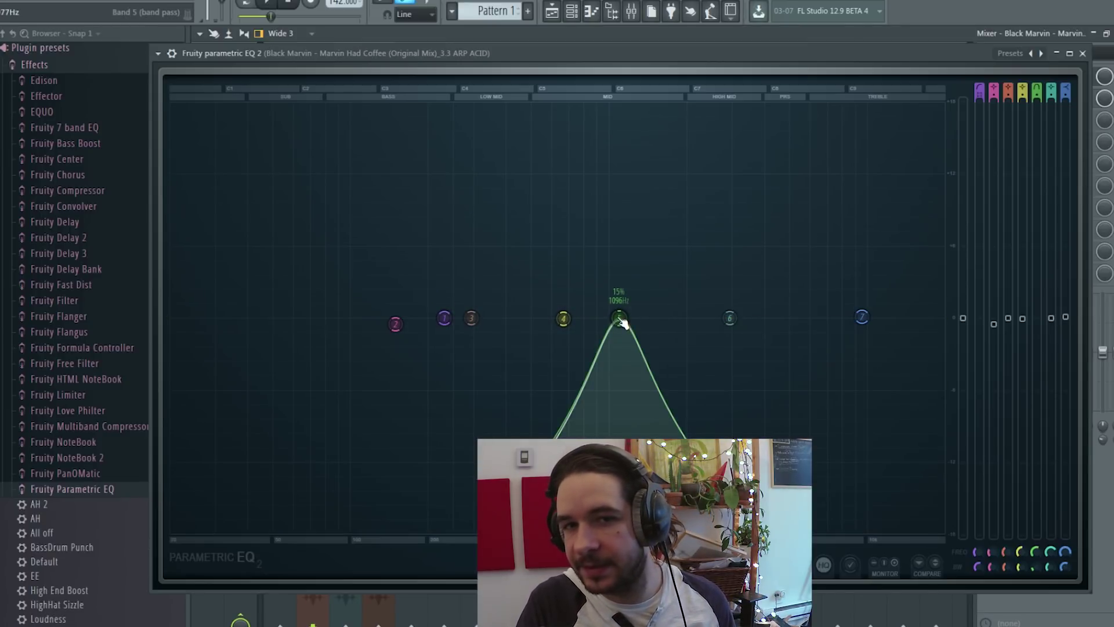
# Sweep band 5's peak up and down through the mids during playback, settling near 704 Hz.
pyautogui.moveTo(621, 321); pyautogui.dragTo(638, 319)
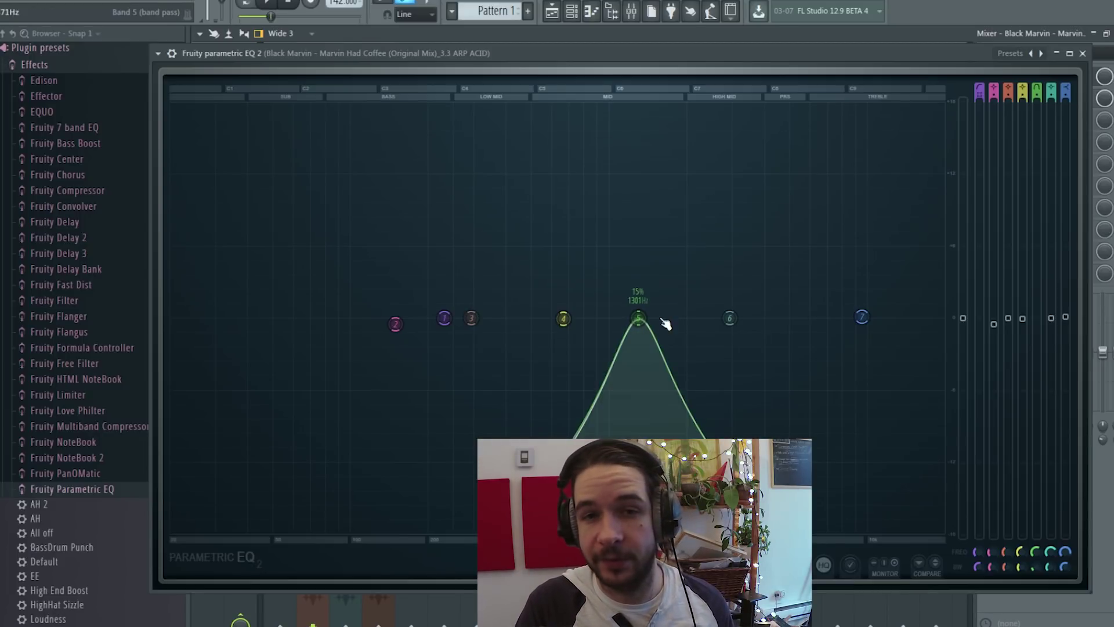
pyautogui.moveTo(638, 318); pyautogui.dragTo(586, 322)
pyautogui.press('space')
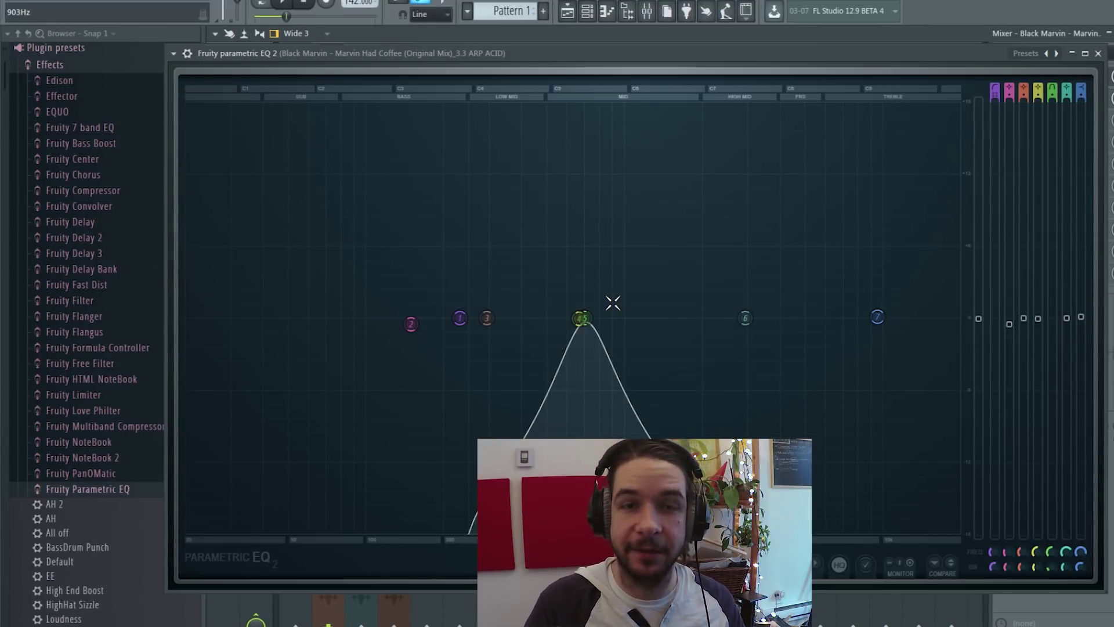
pyautogui.rightClick(591, 320)
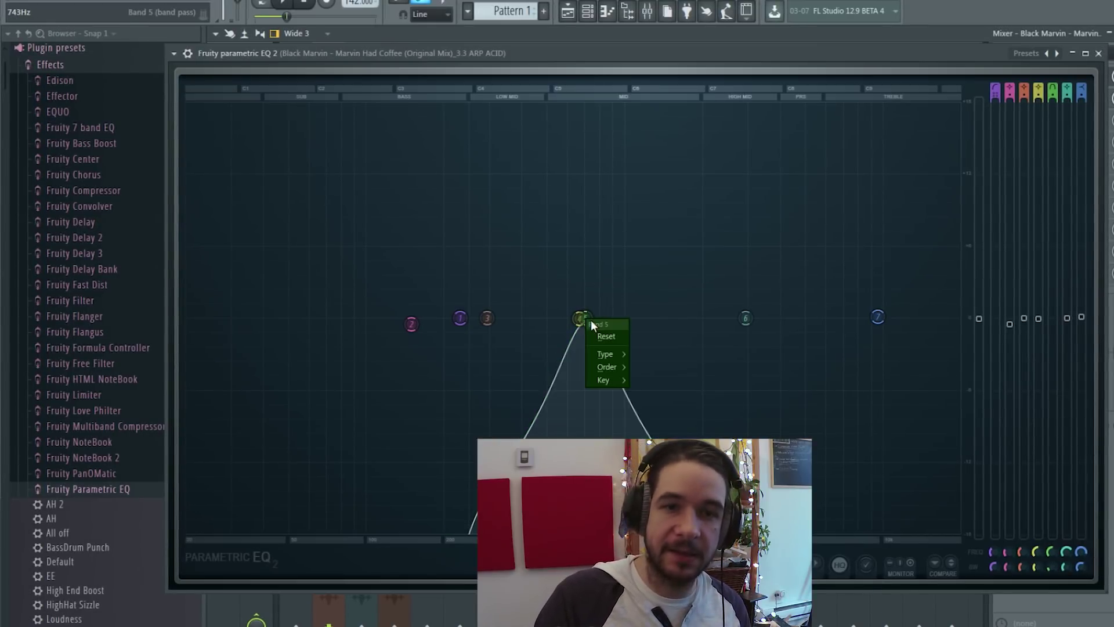
pyautogui.moveTo(604, 352)
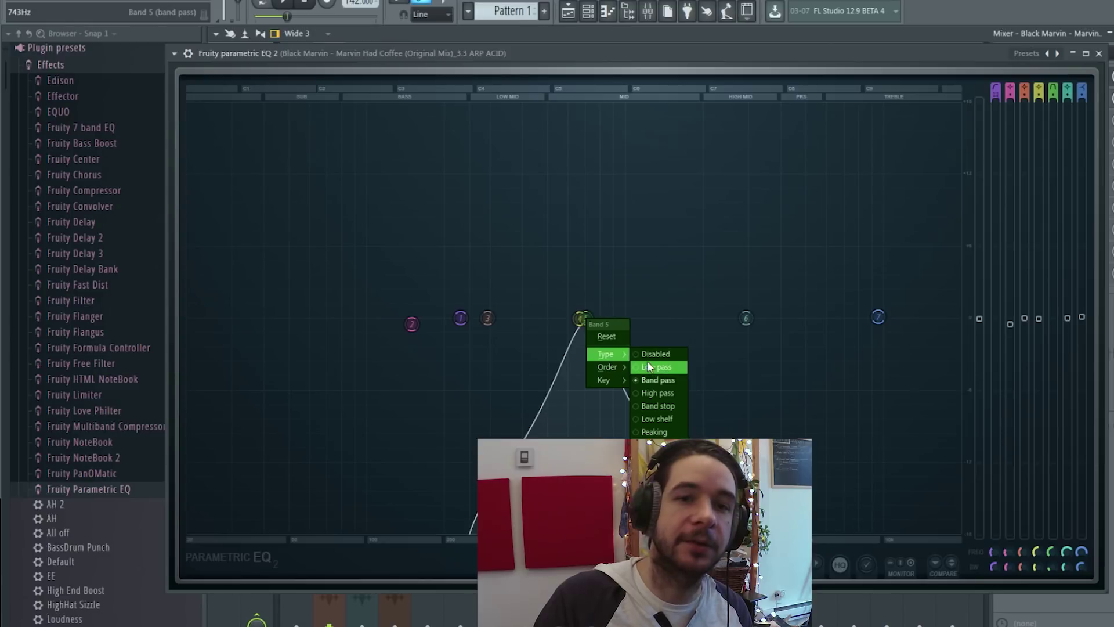
# Return band 5 to peaking and cut it to about -5.3 dB near 700 Hz.
pyautogui.click(654, 431)
pyautogui.moveTo(587, 267); pyautogui.dragTo(584, 318)
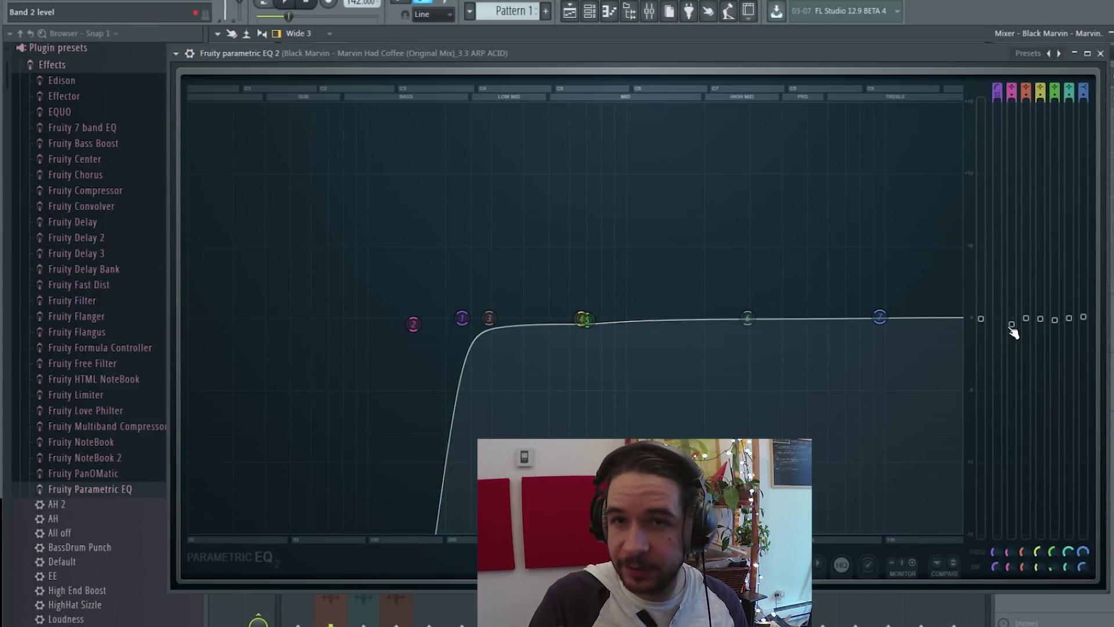
pyautogui.moveTo(587, 319); pyautogui.dragTo(587, 350)
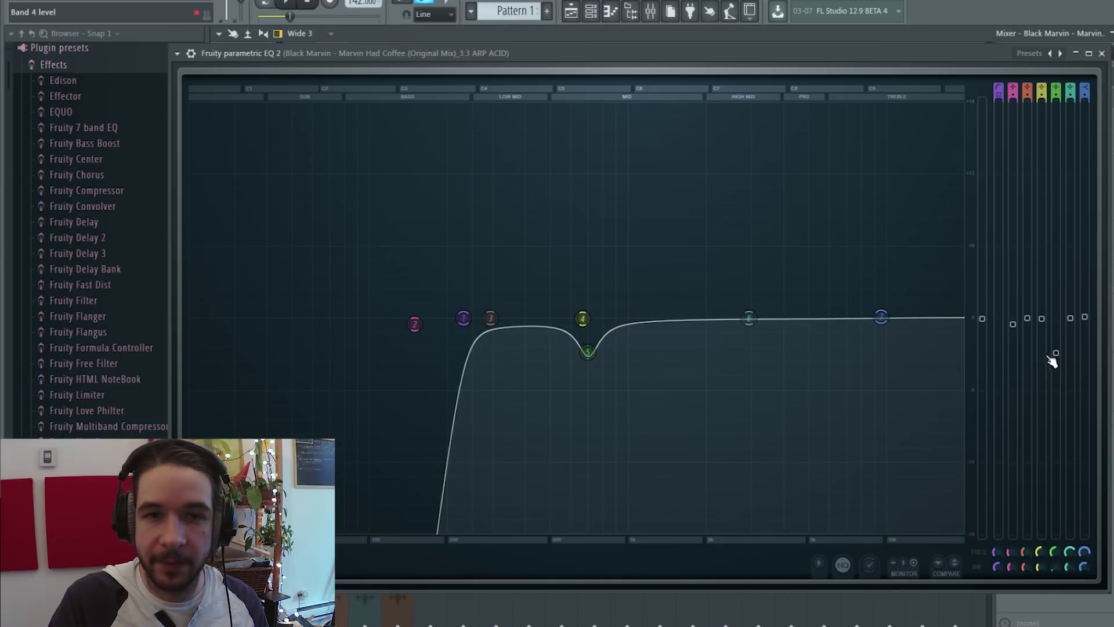
pyautogui.moveTo(1055, 364)
pyautogui.mouseDown()
pyautogui.moveTo(1055, 428)
pyautogui.moveTo(1056, 364)
pyautogui.mouseUp()
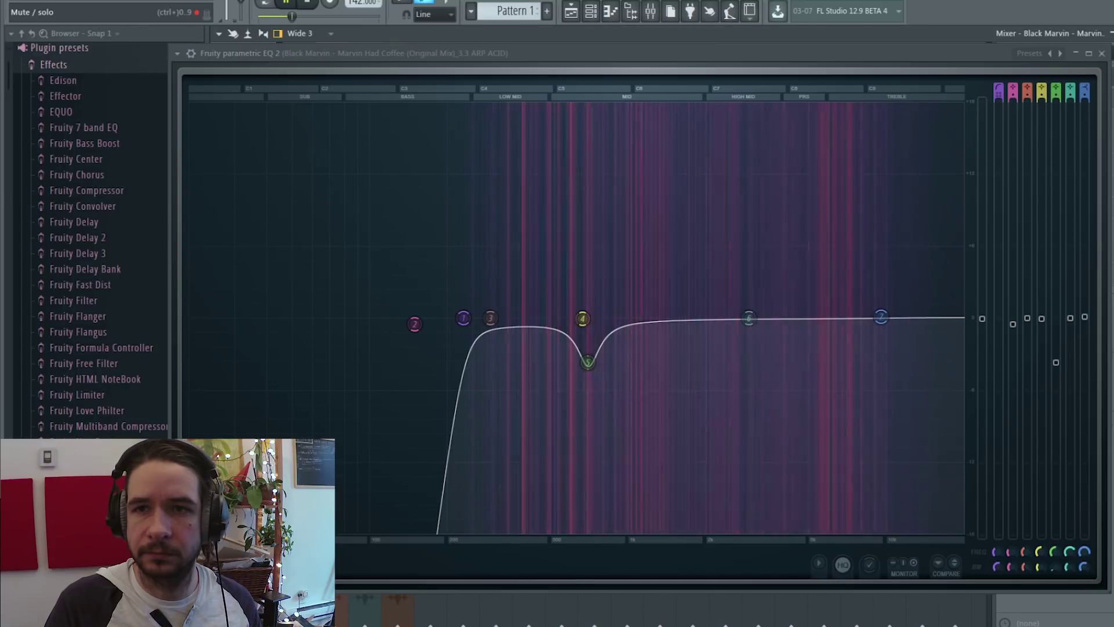
# Sweep band 6's peak between about 4756 Hz and 3.4 kHz while playing, adjusting its width.
pyautogui.press('space')
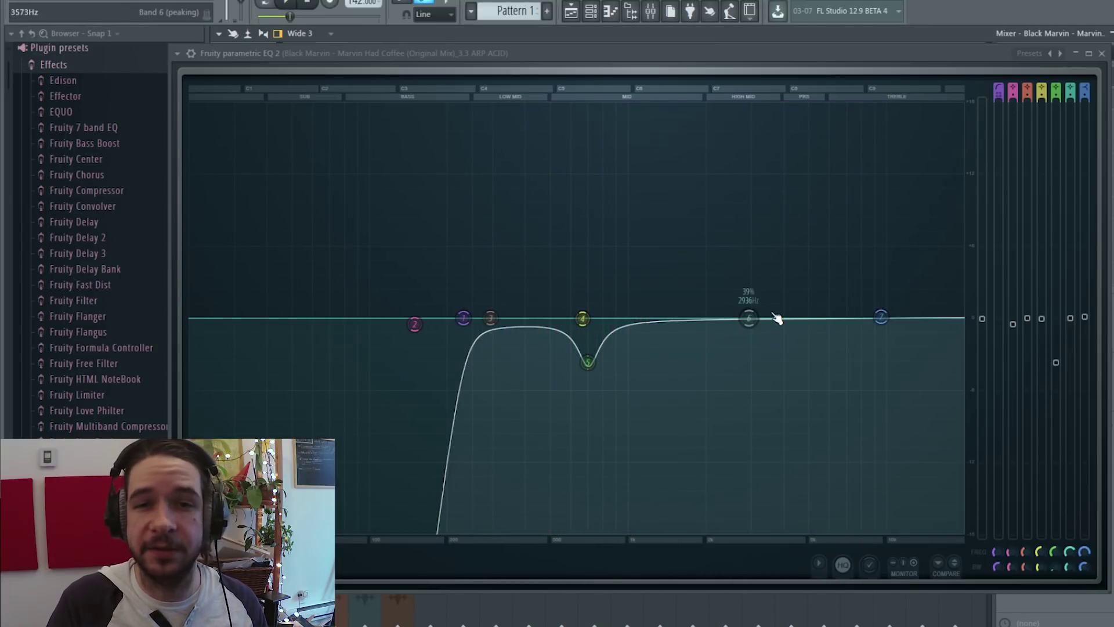
pyautogui.press('space')
pyautogui.scroll(-2, 772, 320)
pyautogui.scroll(-5, 770, 322)
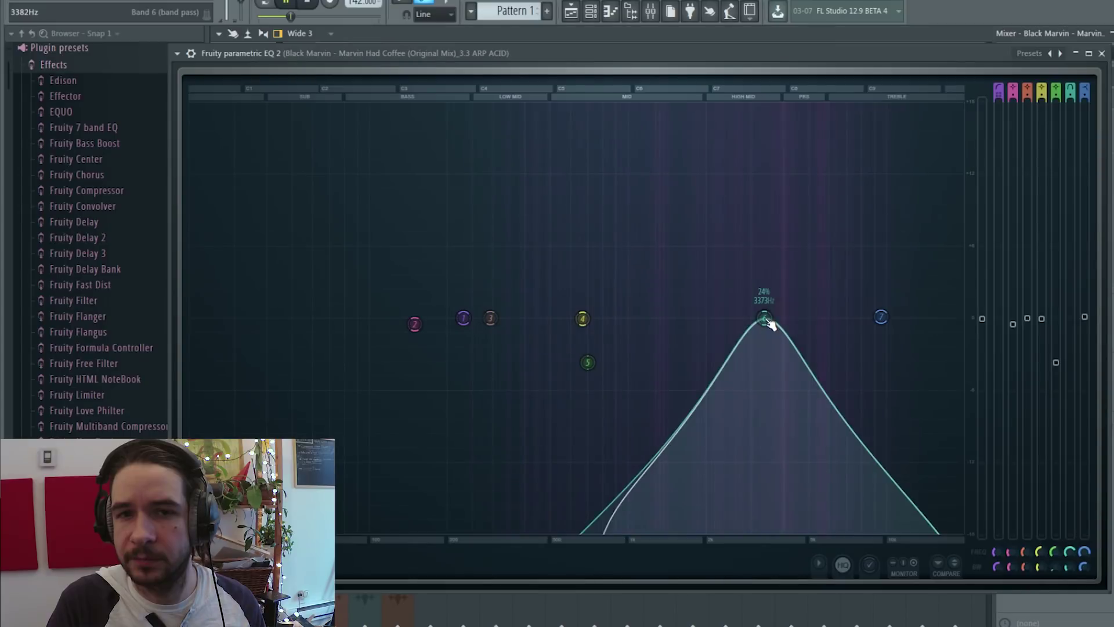
pyautogui.scroll(2, 770, 323)
pyautogui.moveTo(770, 323); pyautogui.dragTo(808, 323)
pyautogui.scroll(3, 820, 326)
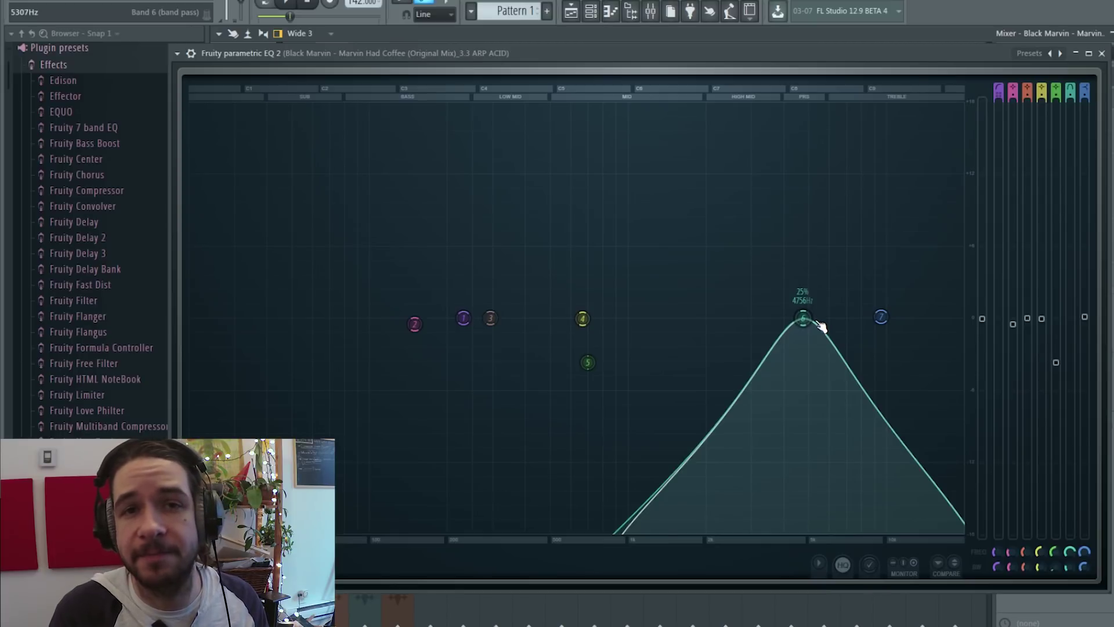
pyautogui.scroll(-4, 820, 324)
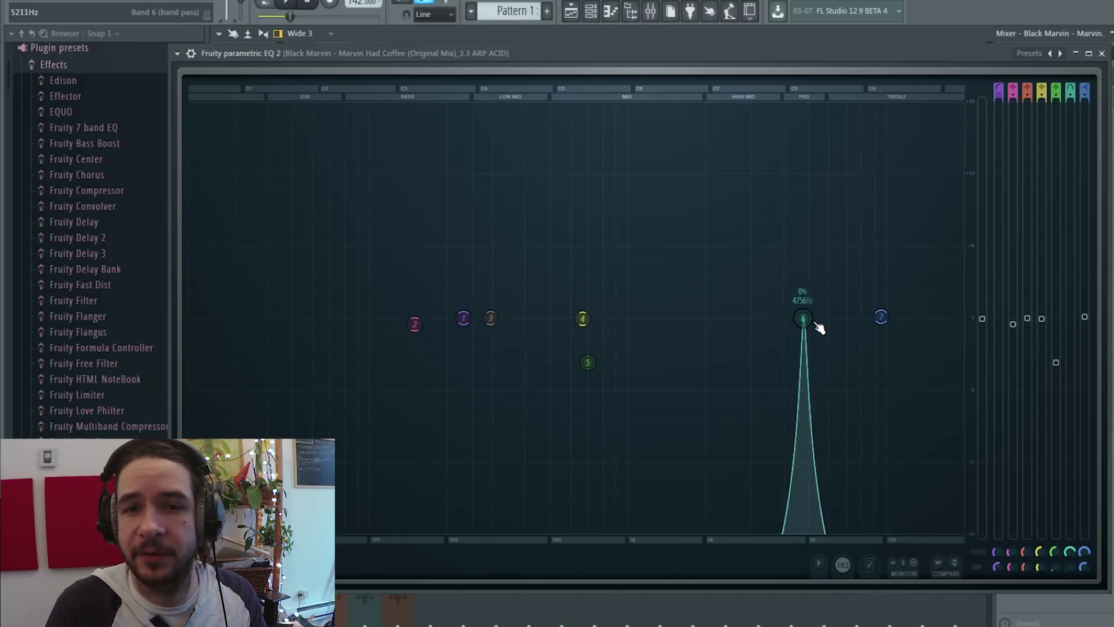
pyautogui.moveTo(820, 323); pyautogui.dragTo(735, 317)
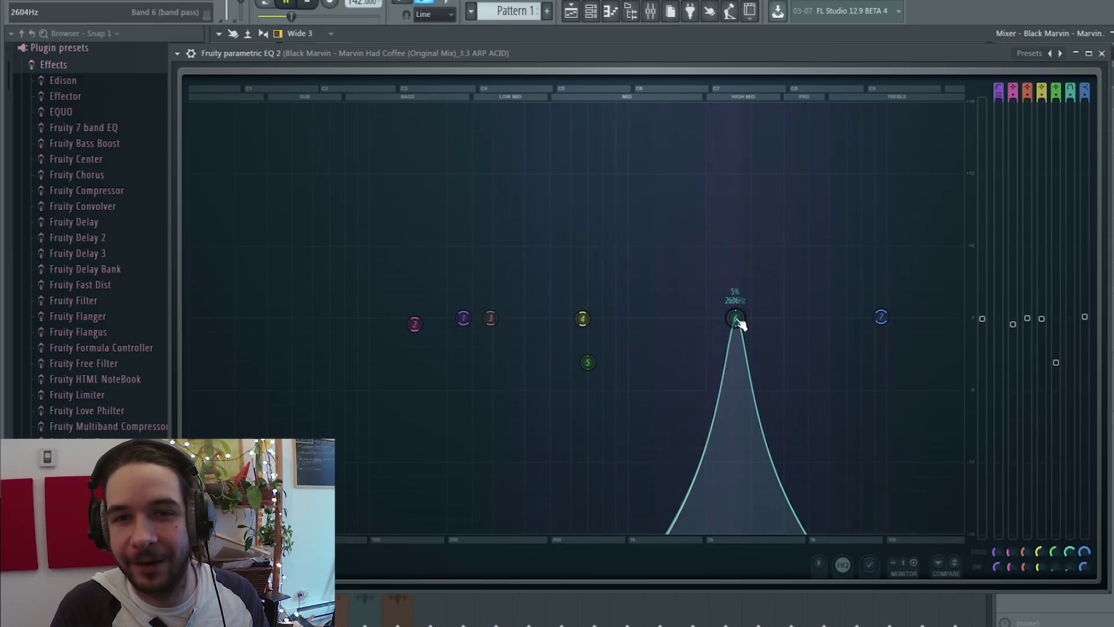
# Move band 6 to about 1526 Hz and boost its level above 0 dB.
pyautogui.scroll(2, 738, 320)
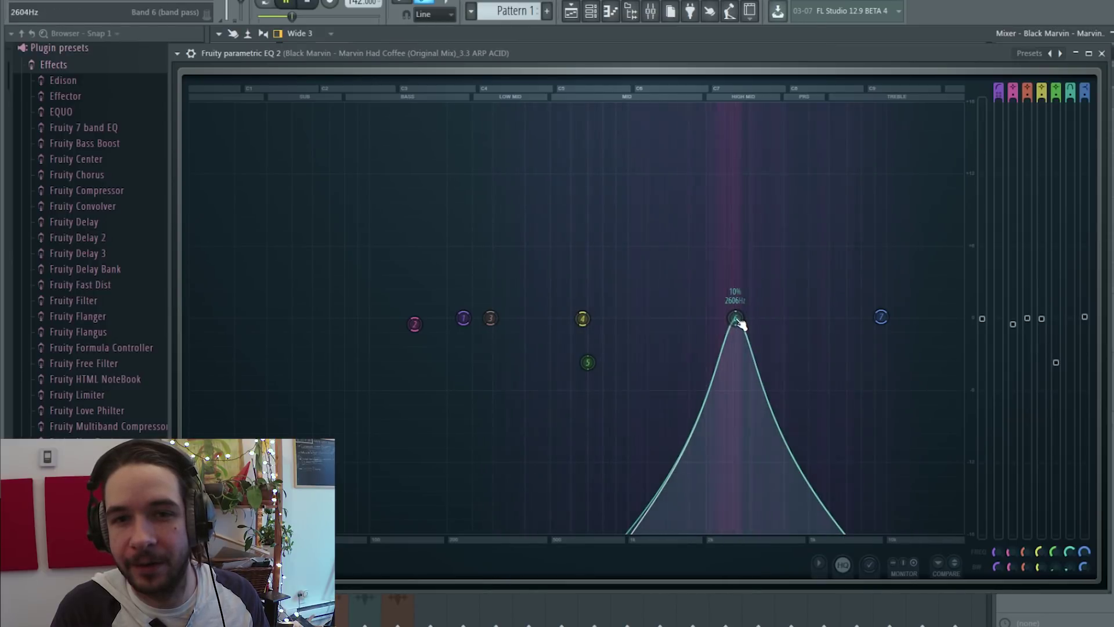
pyautogui.moveTo(735, 317); pyautogui.dragTo(676, 318)
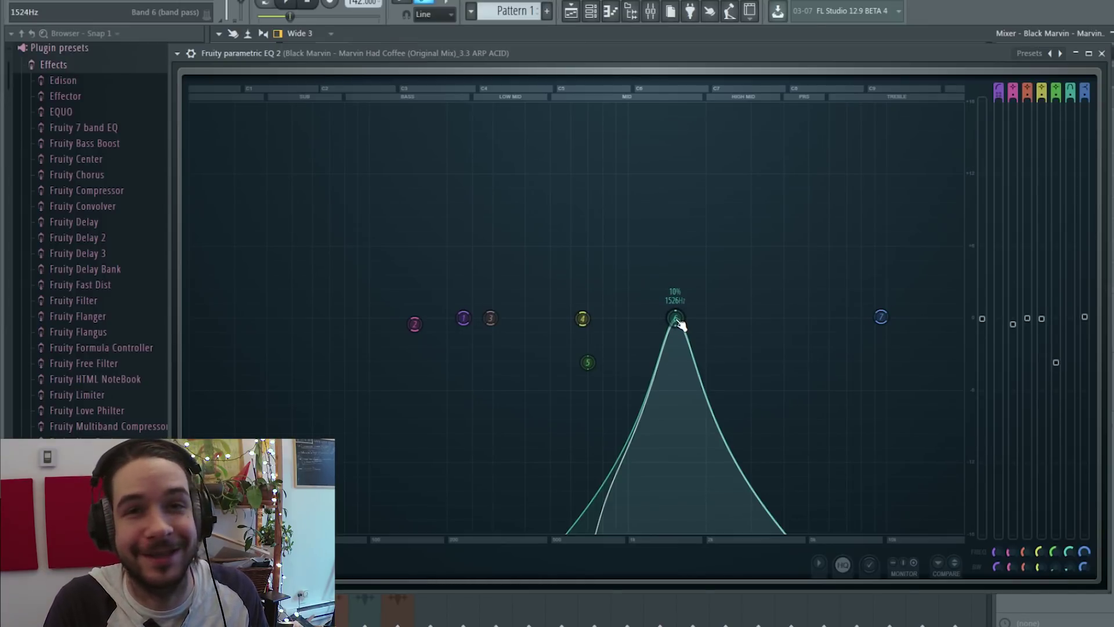
pyautogui.press('space')
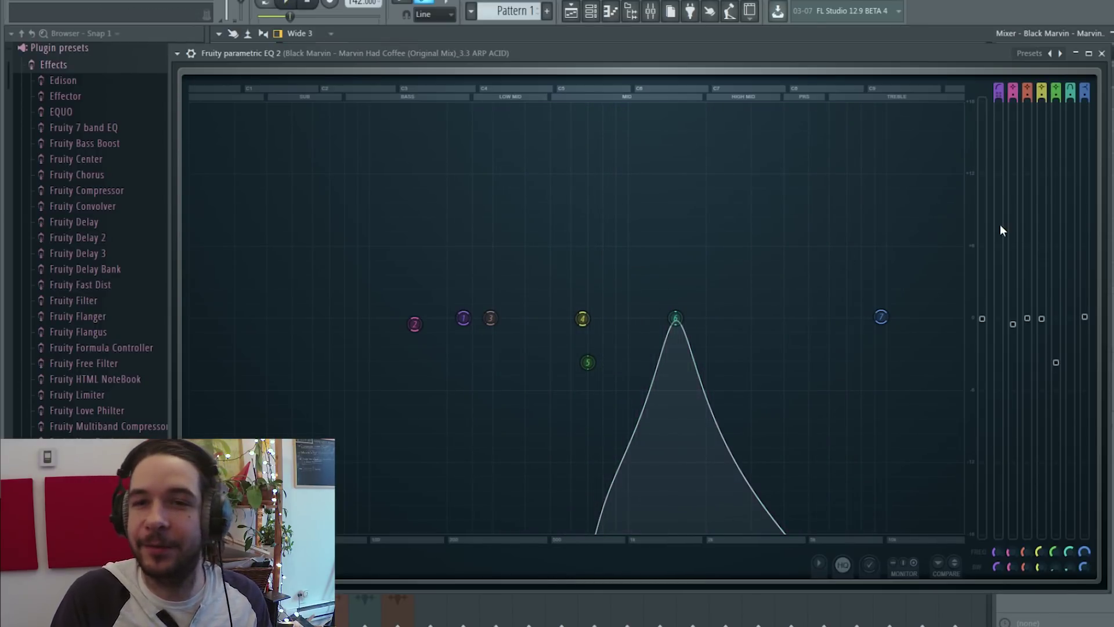
pyautogui.moveTo(1070, 318)
pyautogui.mouseDown()
pyautogui.moveTo(1069, 256)
pyautogui.moveTo(1074, 273)
pyautogui.mouseUp()
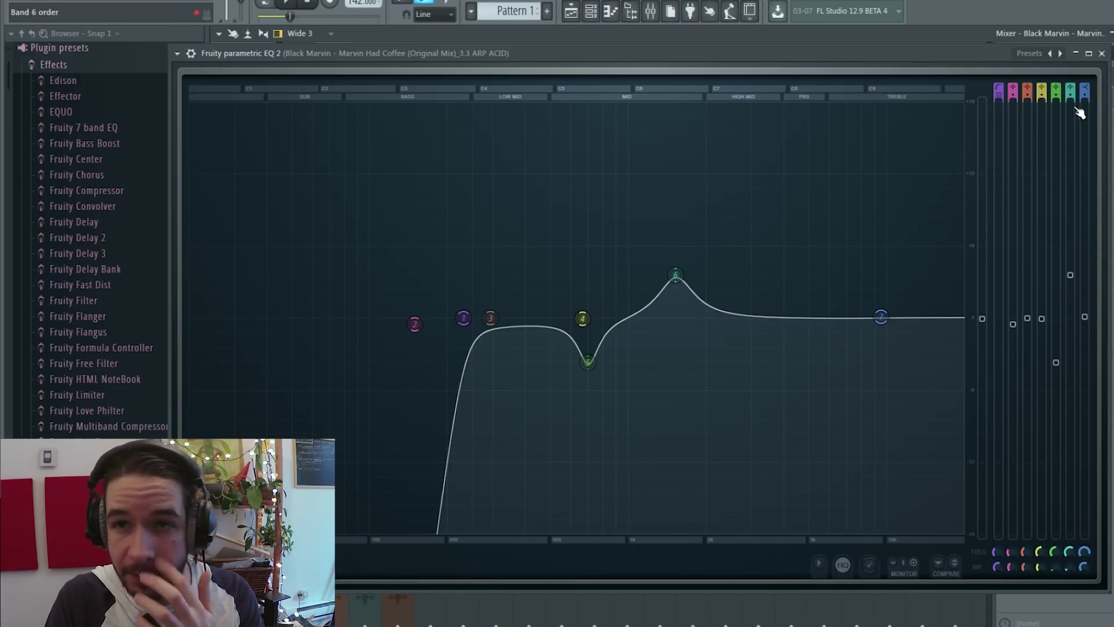
# Turn band 6's boost into a notch of about -3.3 dB near 1524 Hz, then stop playback.
pyautogui.moveTo(1074, 277); pyautogui.dragTo(1070, 350)
pyautogui.scroll(3, 680, 351)
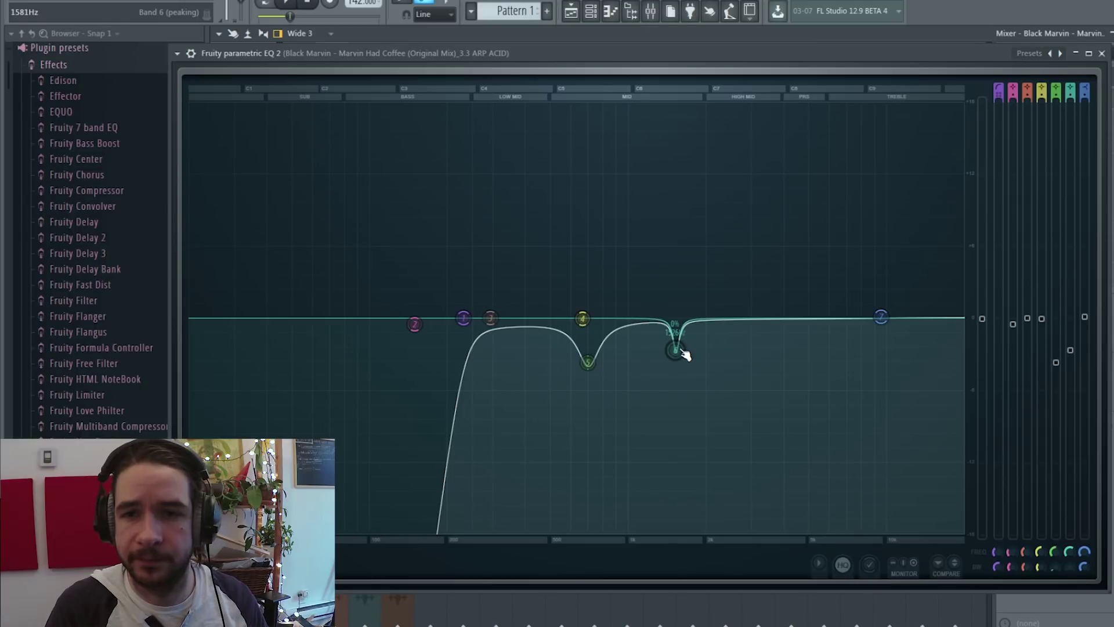
pyautogui.moveTo(685, 355); pyautogui.dragTo(685, 362)
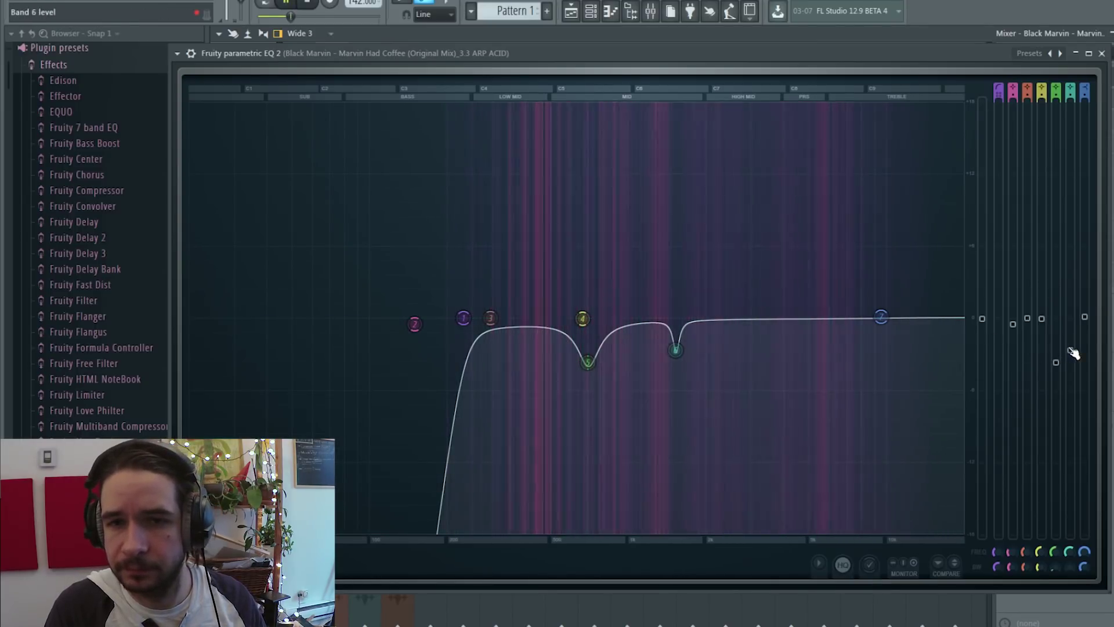
pyautogui.moveTo(674, 358); pyautogui.dragTo(678, 367)
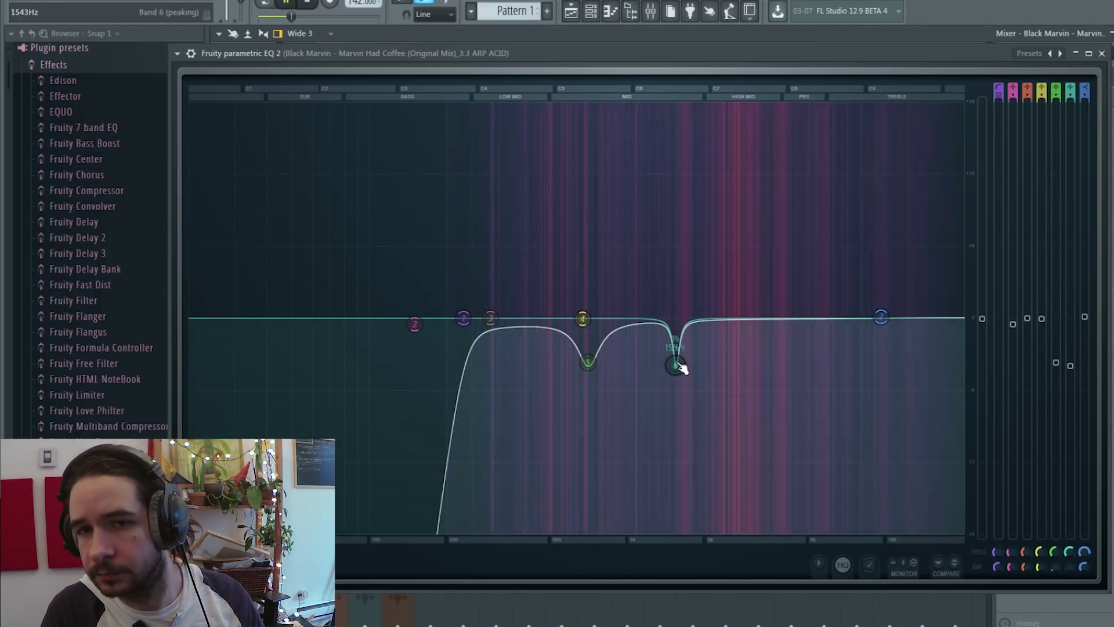
pyautogui.press('space')
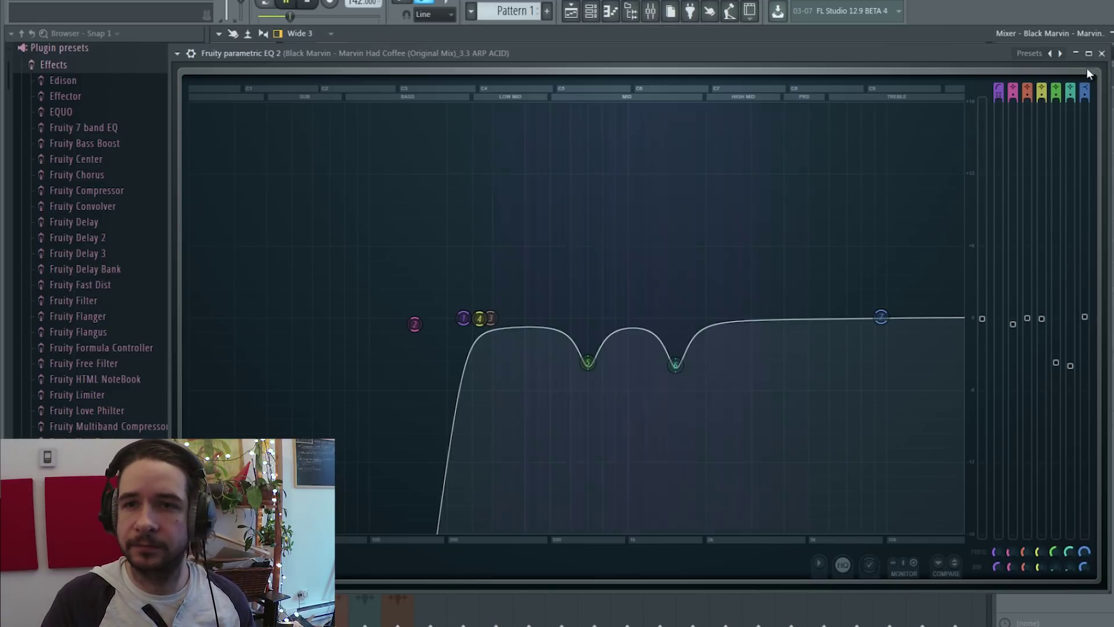
# Reopen the arp acid EQ and raise its overall output level slightly.
pyautogui.press('space')
pyautogui.click(1101, 54)
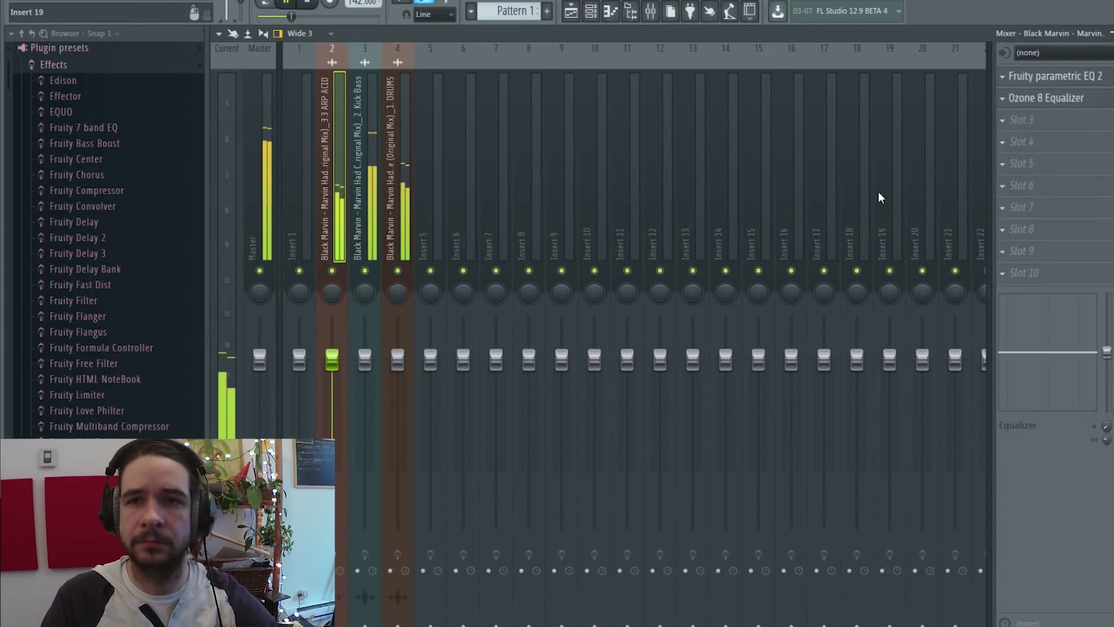
pyautogui.click(1068, 76)
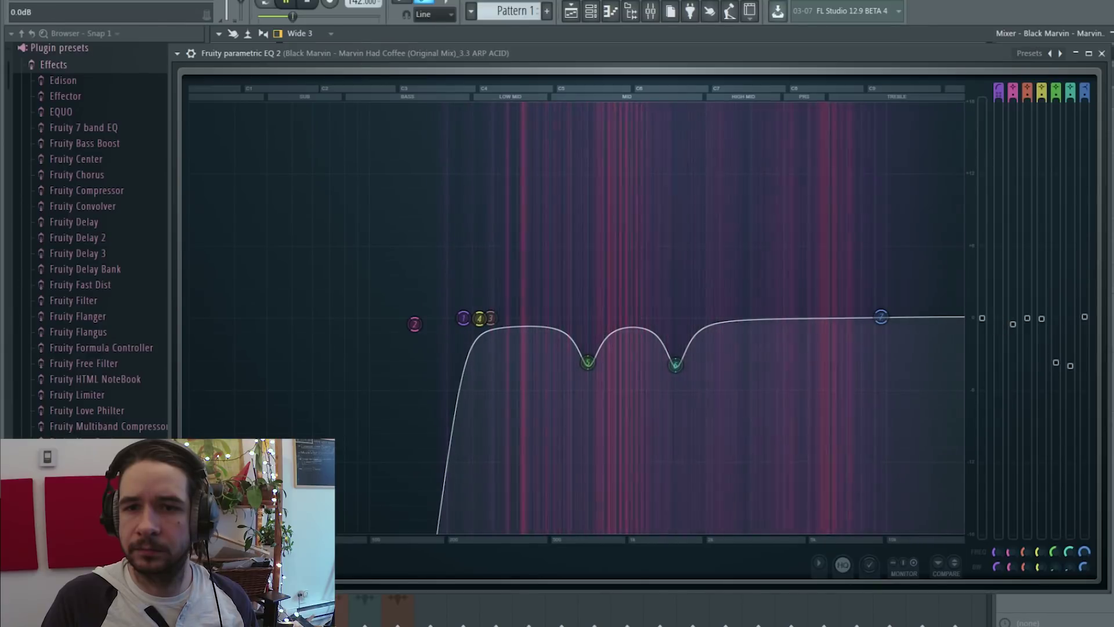
pyautogui.moveTo(988, 319); pyautogui.dragTo(988, 296)
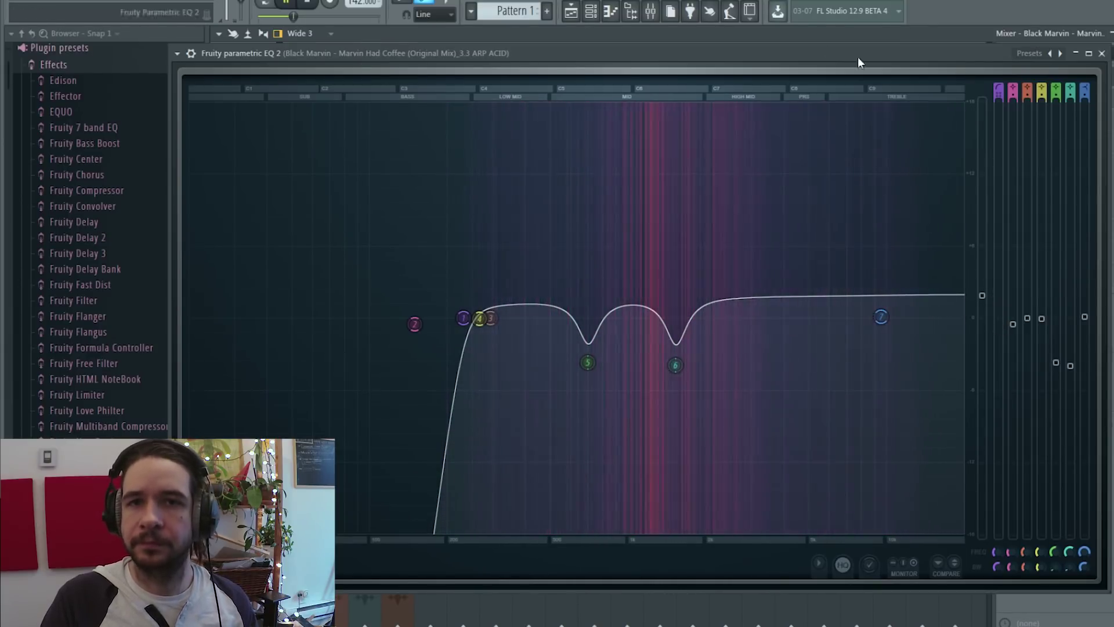
# A/B the arp acid EQ by bypassing and re-enabling it during playback.
pyautogui.press('space')
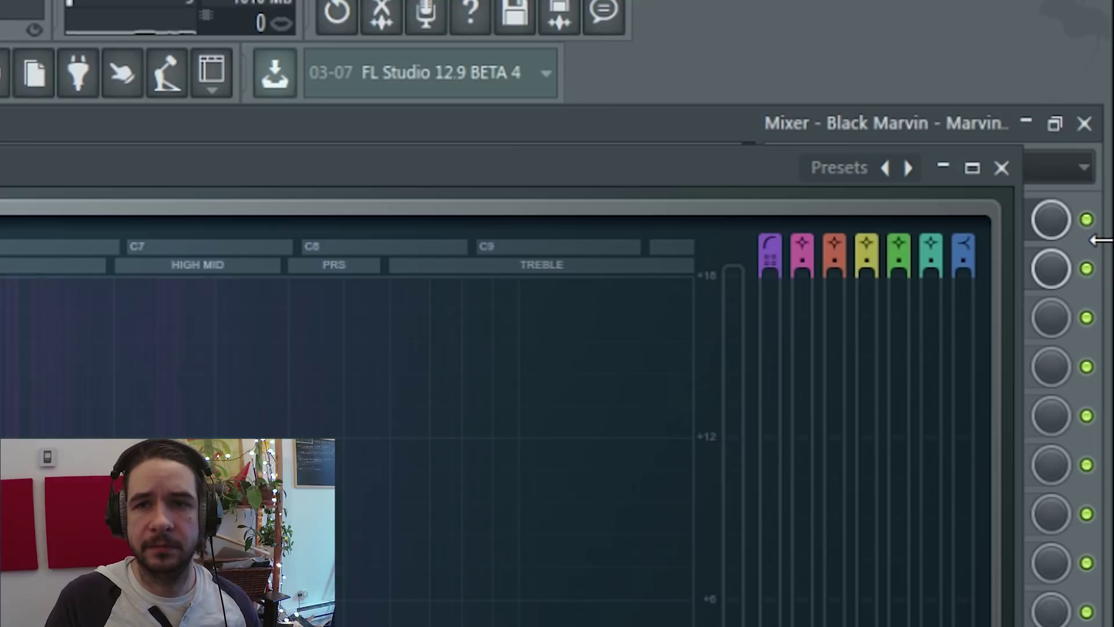
pyautogui.press('space')
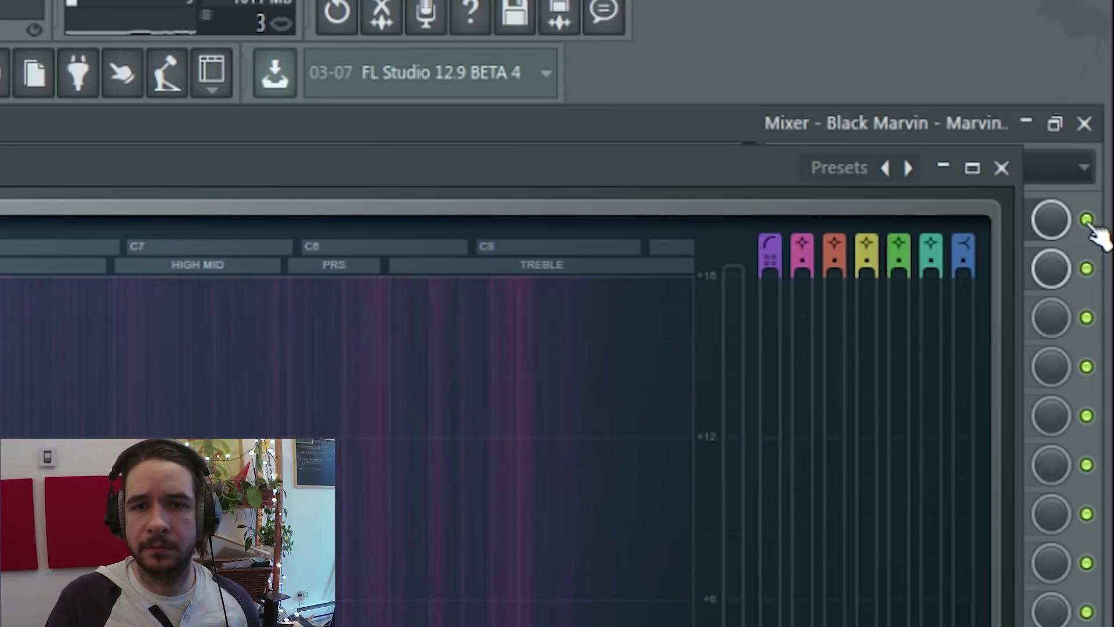
pyautogui.click(1088, 221)
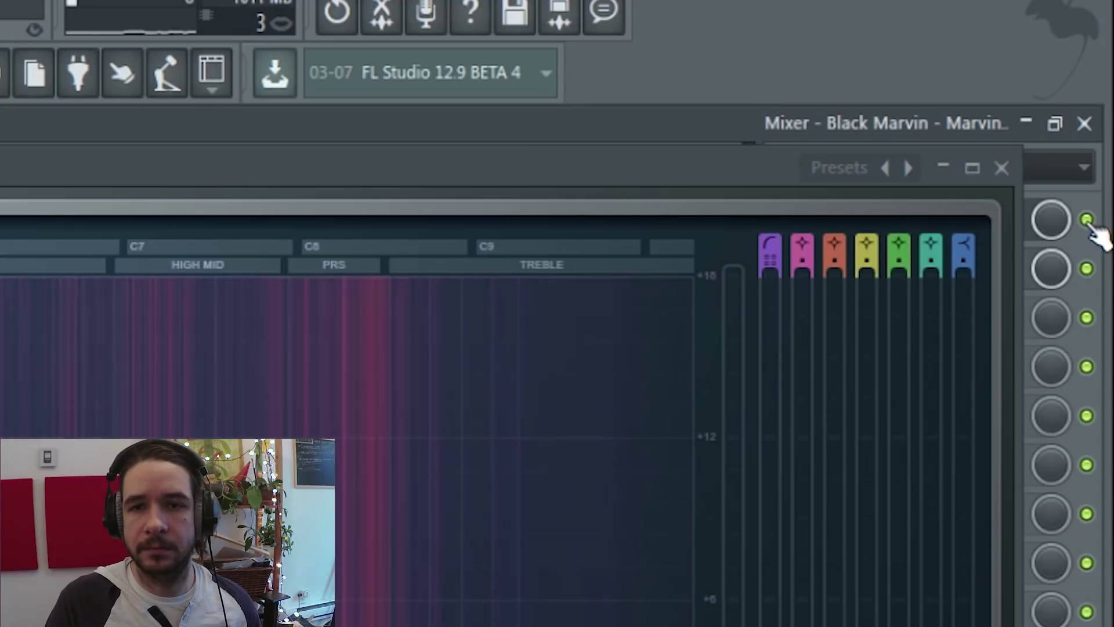
pyautogui.click(1088, 222)
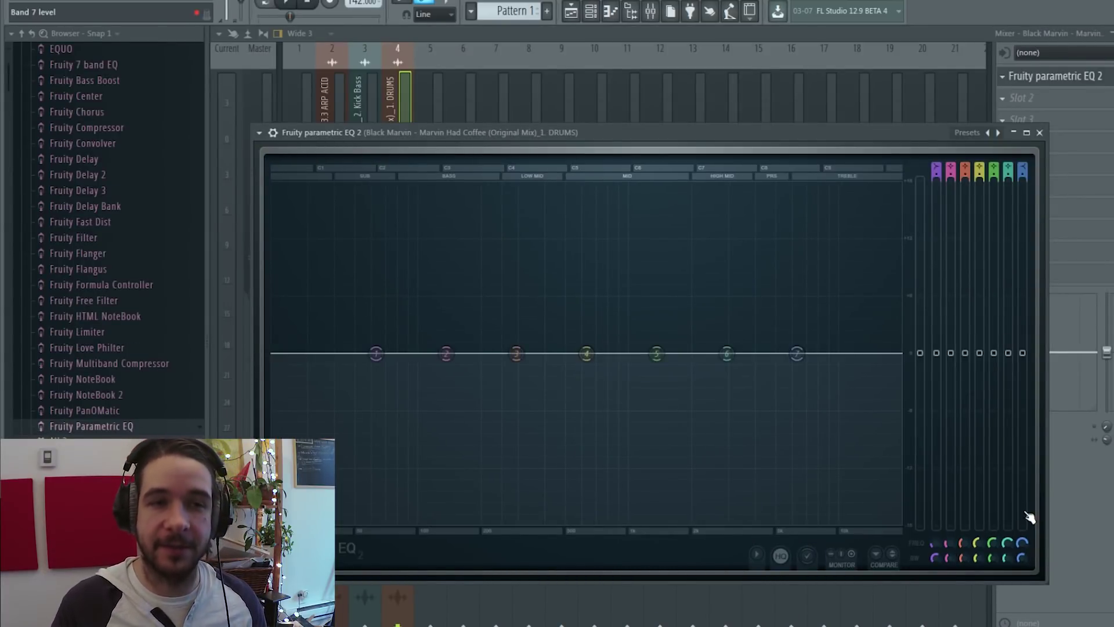
# Drag band 1 of the DRUMS EQ into a high-pass low cut and audition the drums.
pyautogui.moveTo(376, 353); pyautogui.dragTo(494, 353)
pyautogui.press('space')
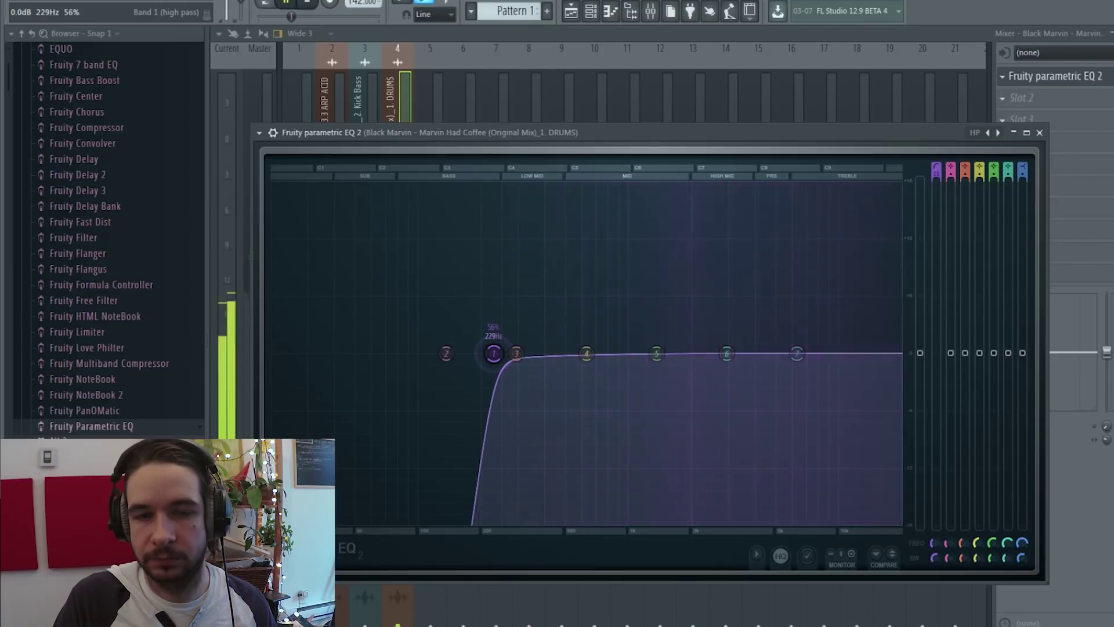
pyautogui.press('space')
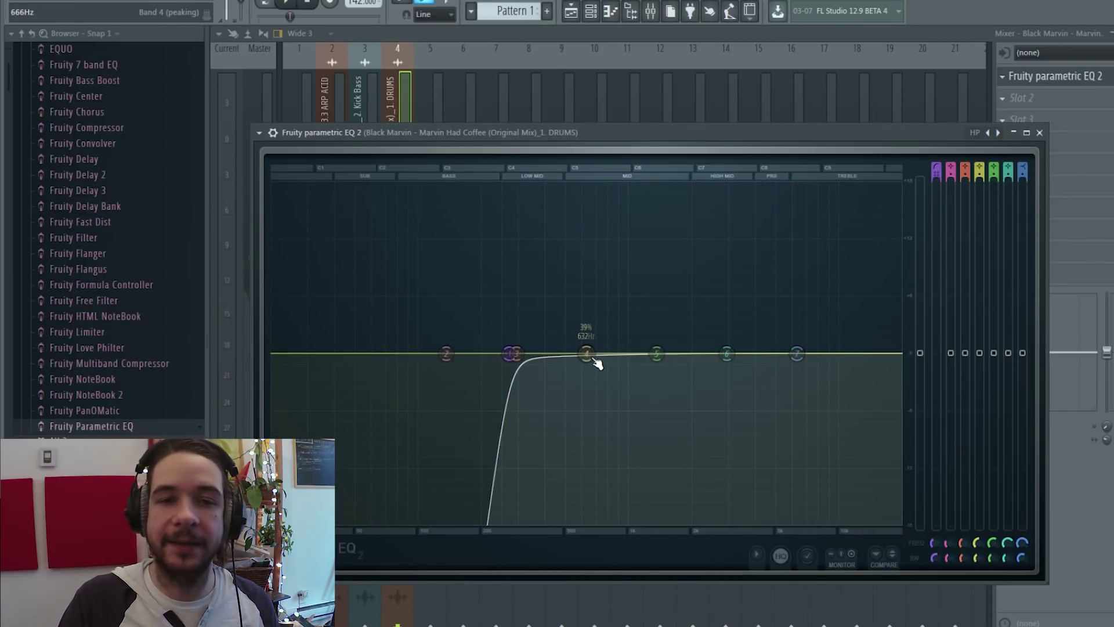
# Make band 4 a narrow band pass and move its peak up to about 2.9 kHz.
pyautogui.rightClick(590, 355)
pyautogui.moveTo(607, 389)
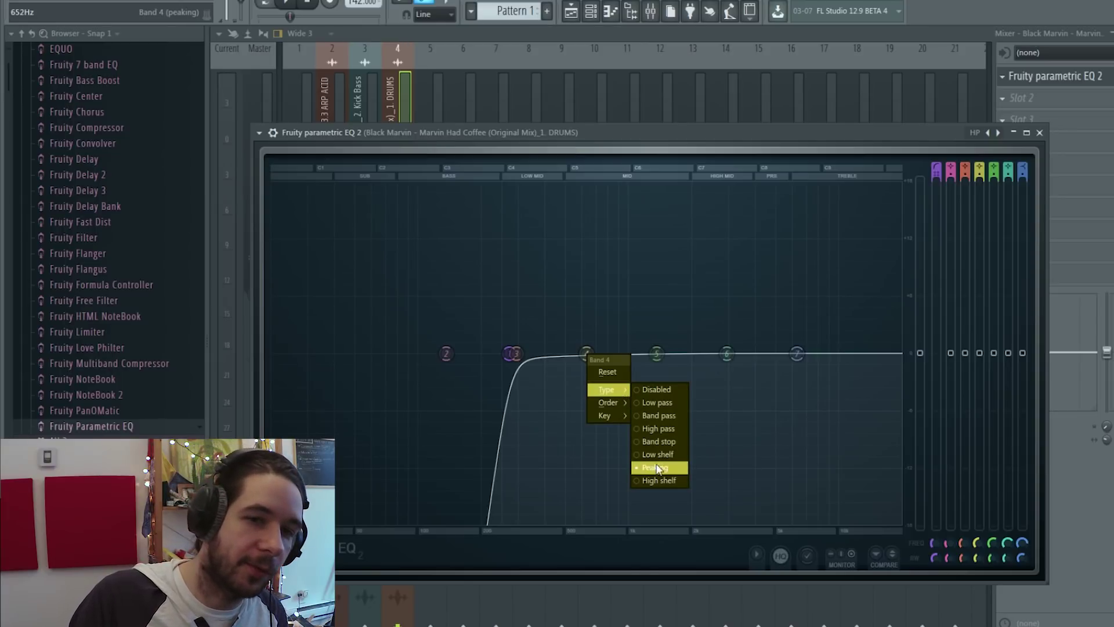
pyautogui.click(662, 416)
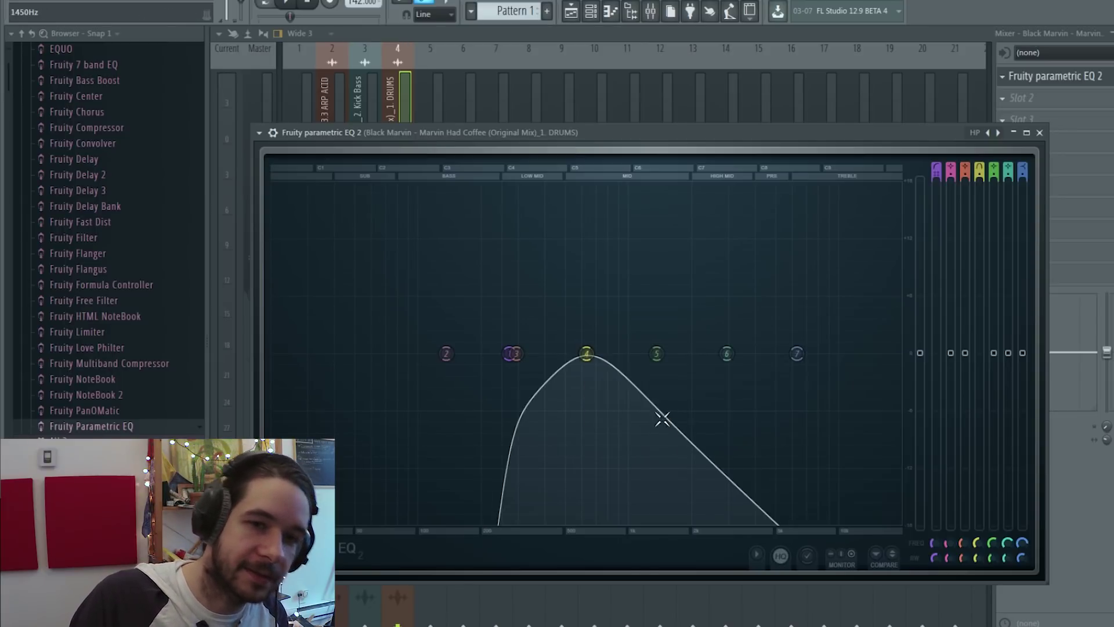
pyautogui.scroll(-5, 589, 355)
pyautogui.scroll(2, 590, 355)
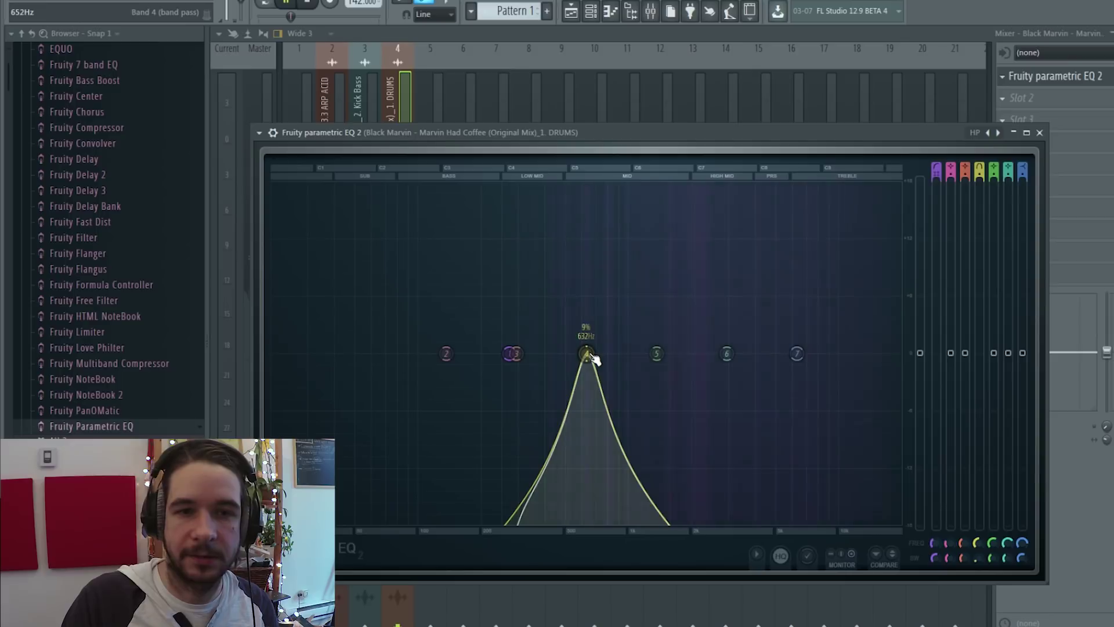
pyautogui.moveTo(587, 355); pyautogui.dragTo(647, 354)
pyautogui.click(387, 113)
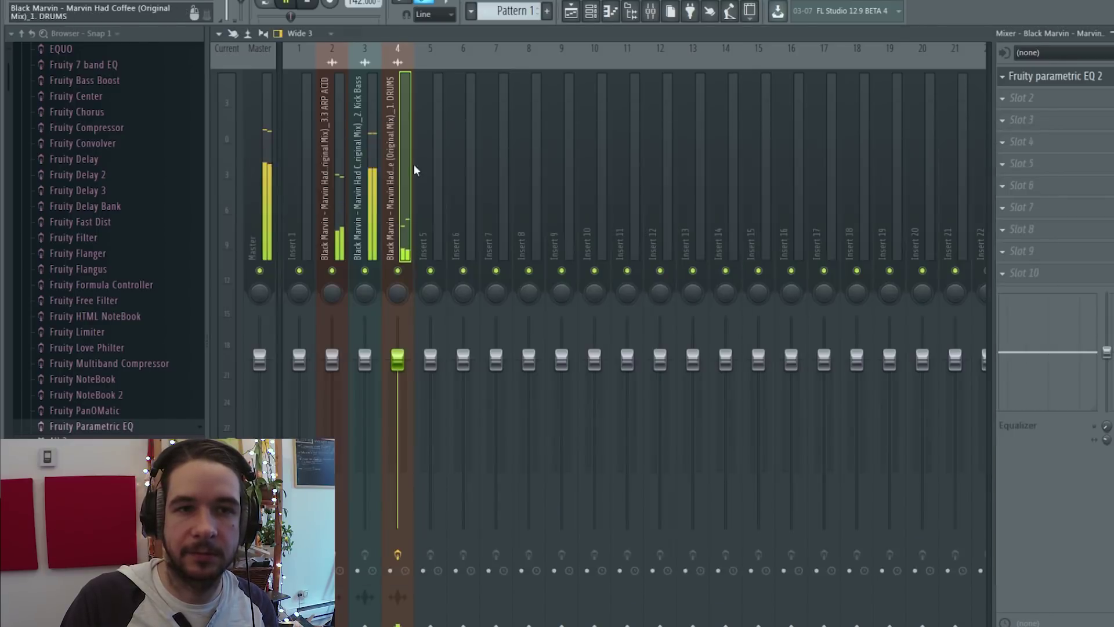
# Sweep band 4's band pass from about 2235 Hz up to roughly 3048 Hz at 14% width.
pyautogui.click(1053, 76)
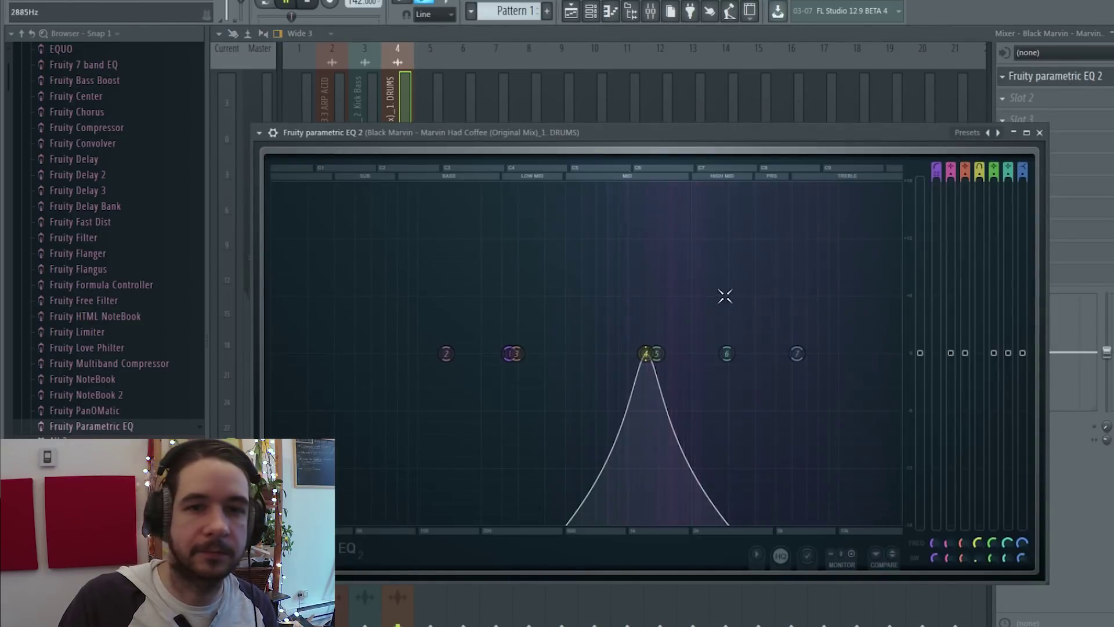
pyautogui.moveTo(650, 354); pyautogui.dragTo(705, 354)
pyautogui.scroll(2, 705, 354)
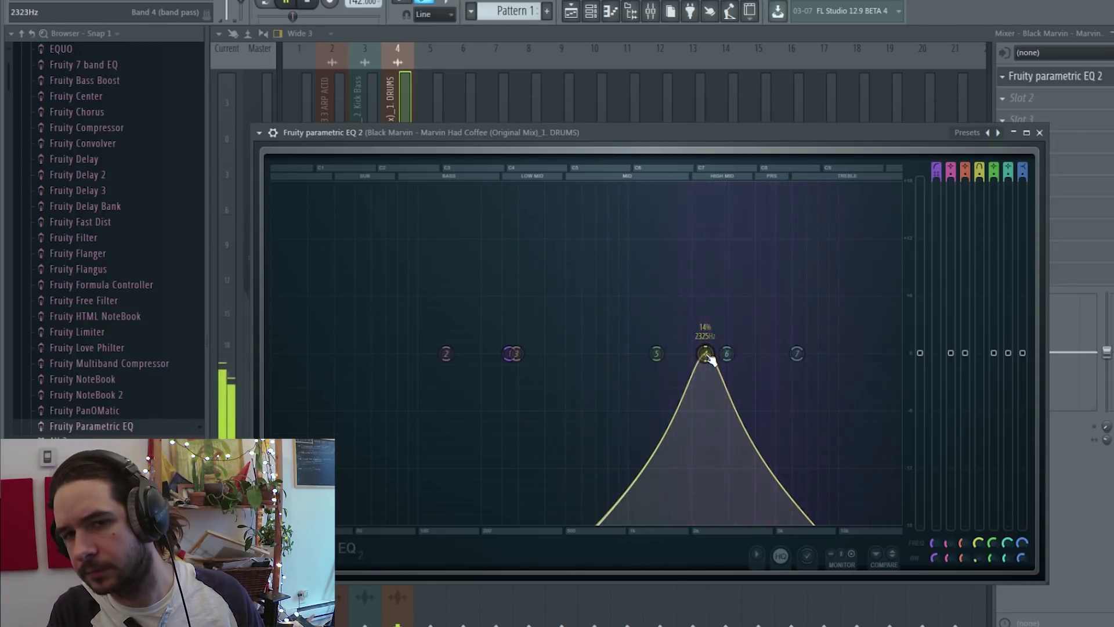
pyautogui.moveTo(699, 354); pyautogui.dragTo(729, 353)
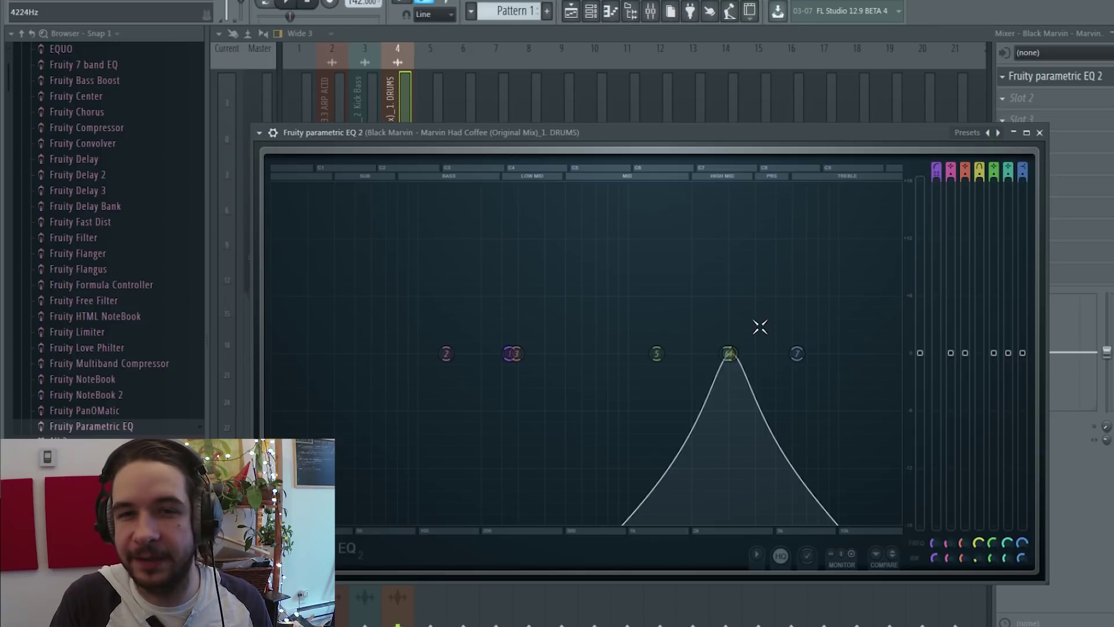
pyautogui.moveTo(743, 355)
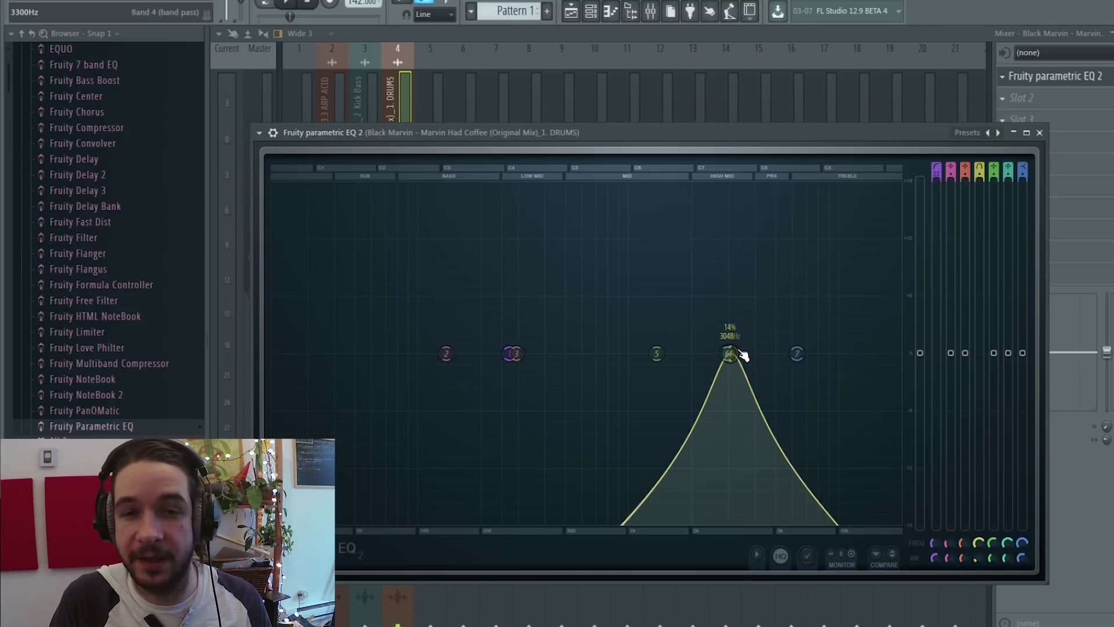
# Switch band 4 to Peaking and pull it into a narrow cut near 3040 Hz.
pyautogui.rightClick(732, 355)
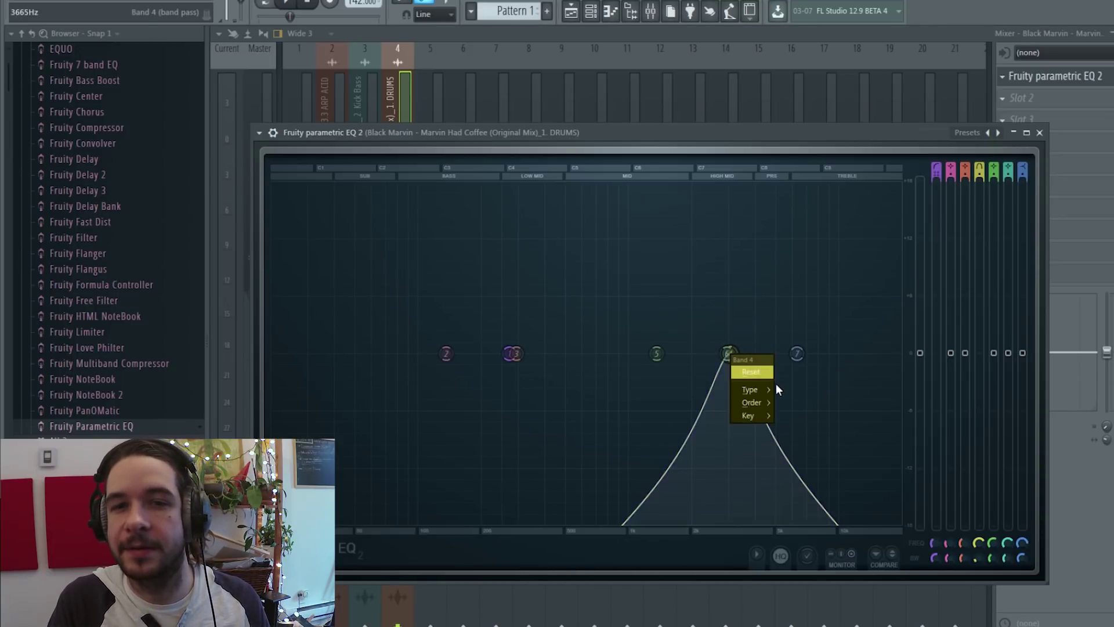
pyautogui.moveTo(763, 389)
pyautogui.click(812, 464)
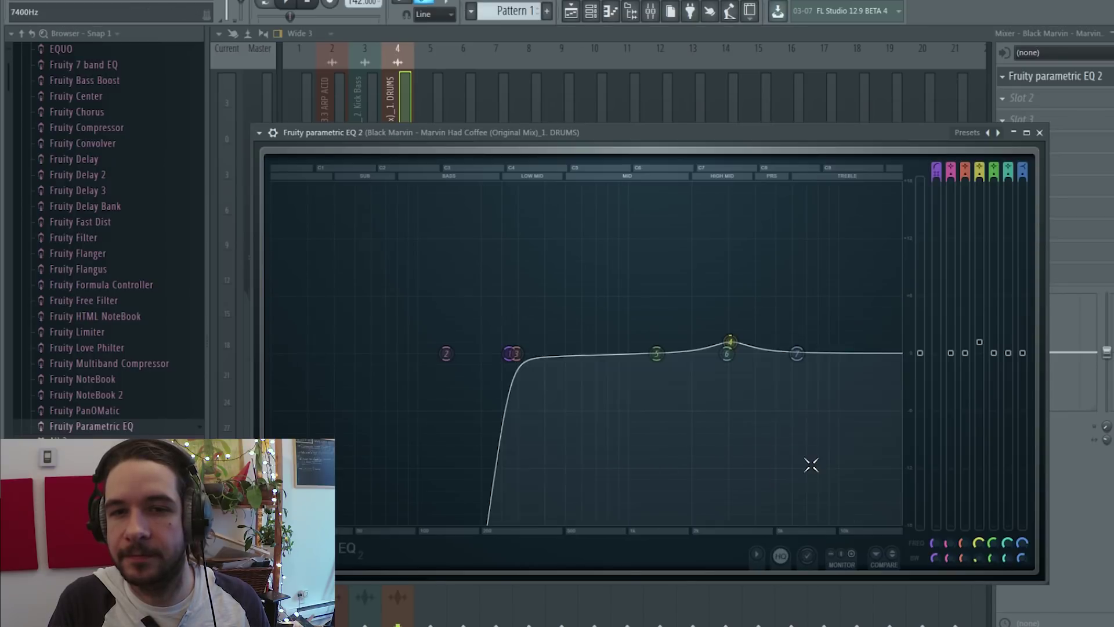
pyautogui.moveTo(979, 342); pyautogui.dragTo(979, 373)
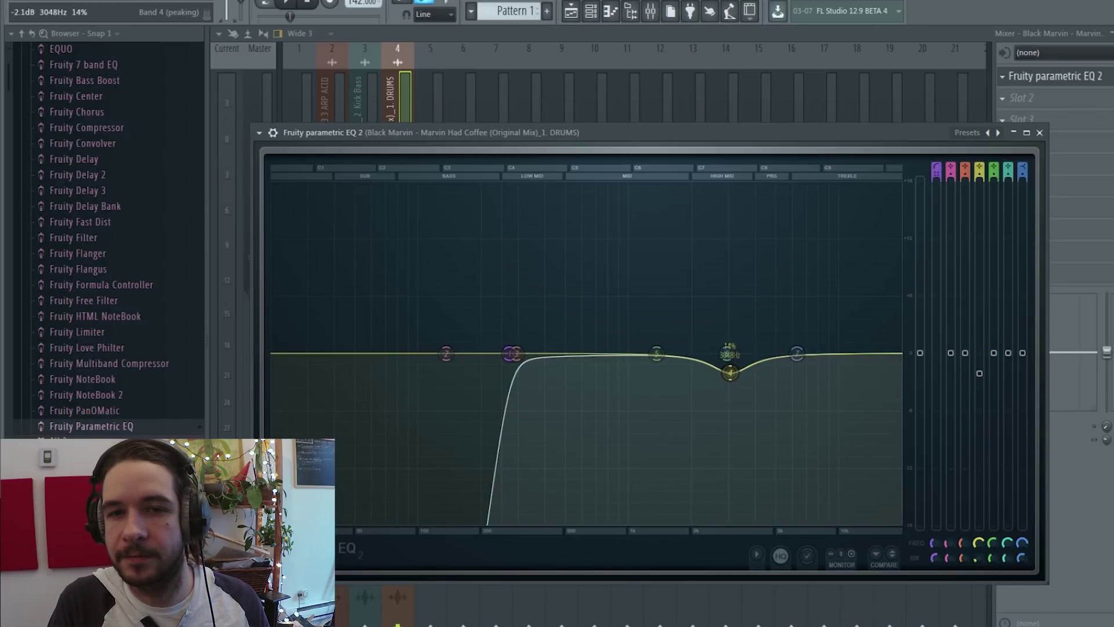
pyautogui.scroll(-4, 730, 371)
pyautogui.moveTo(730, 372); pyautogui.dragTo(735, 393)
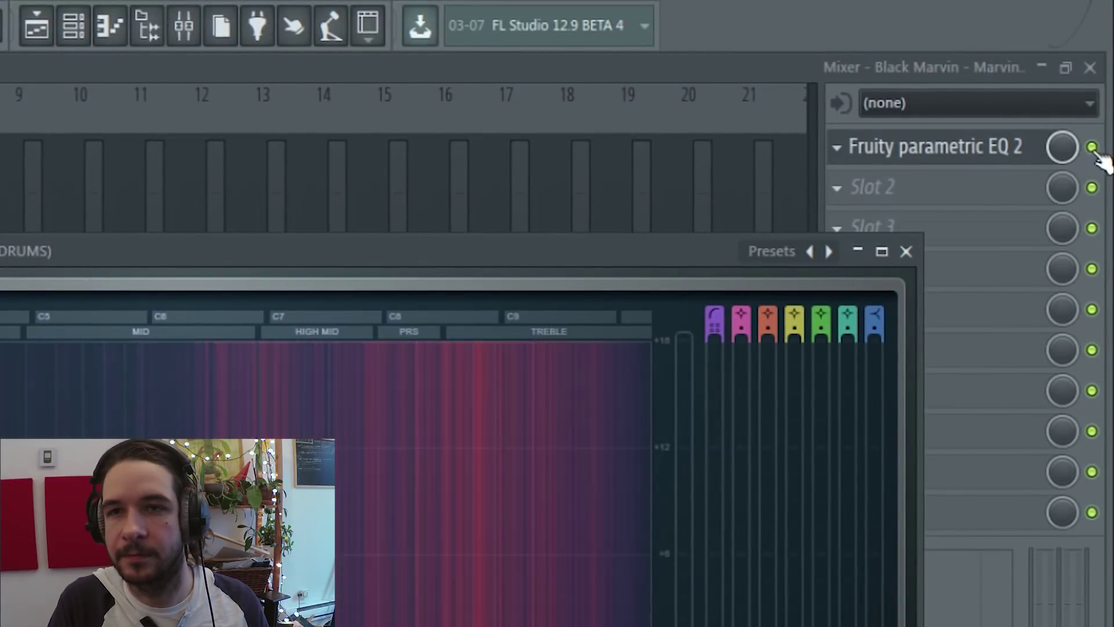
# Toggle the DRUMS EQ off and on twice to compare the cut on the soloed drums.
pyautogui.click(1091, 147)
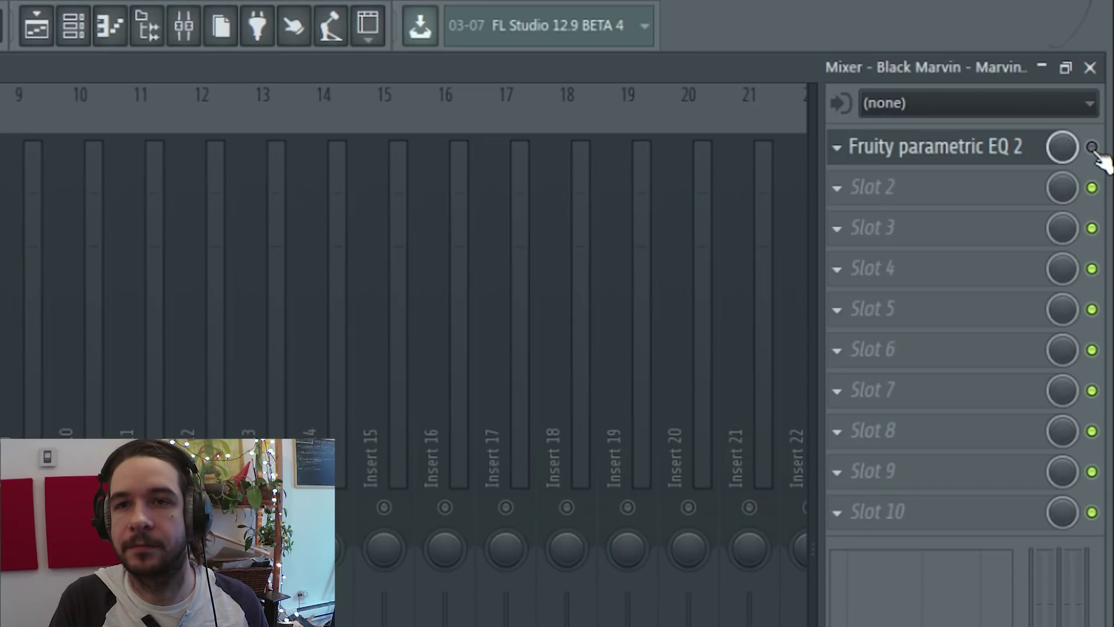
pyautogui.click(1092, 147)
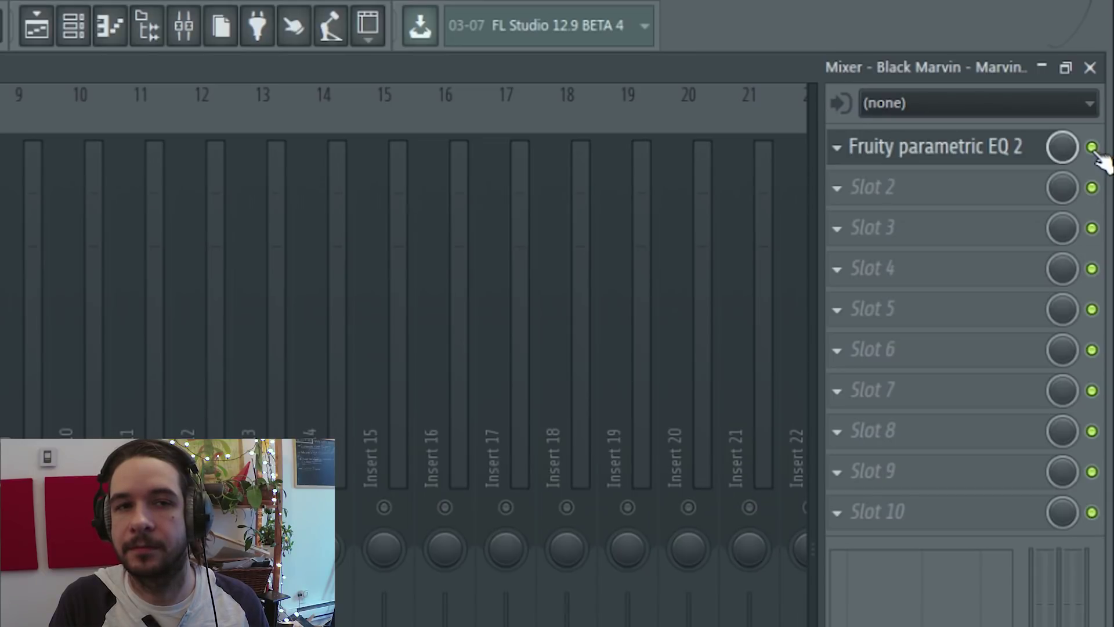
pyautogui.click(1092, 147)
pyautogui.click(1092, 147)
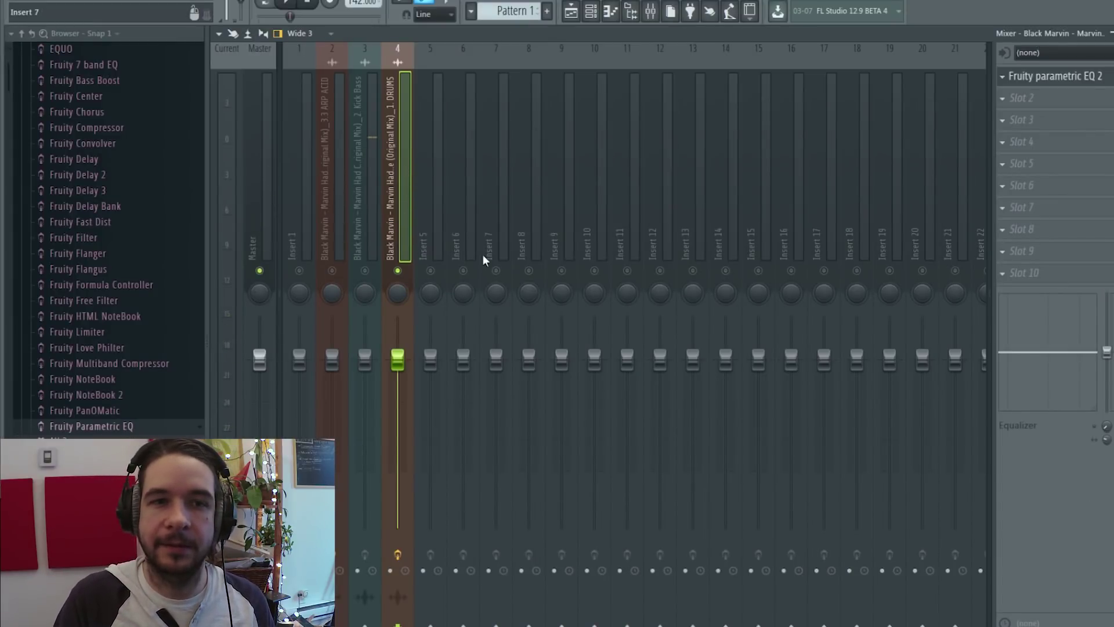
# Unsolo the drums and A/B the EQ bypass against the full mix.
pyautogui.rightClick(398, 270)
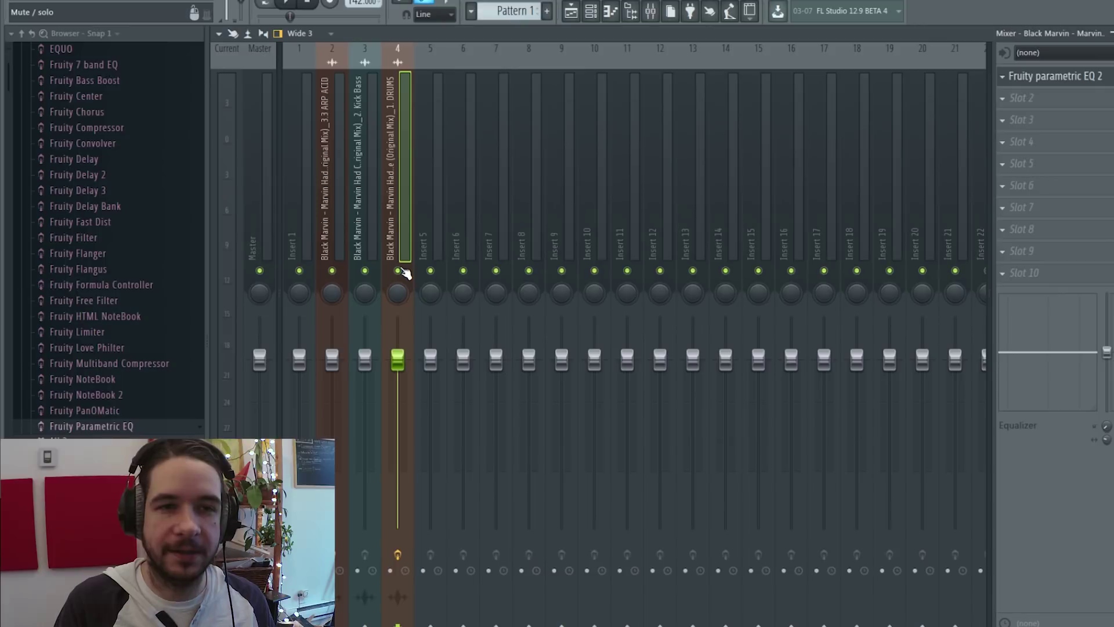
pyautogui.press('space')
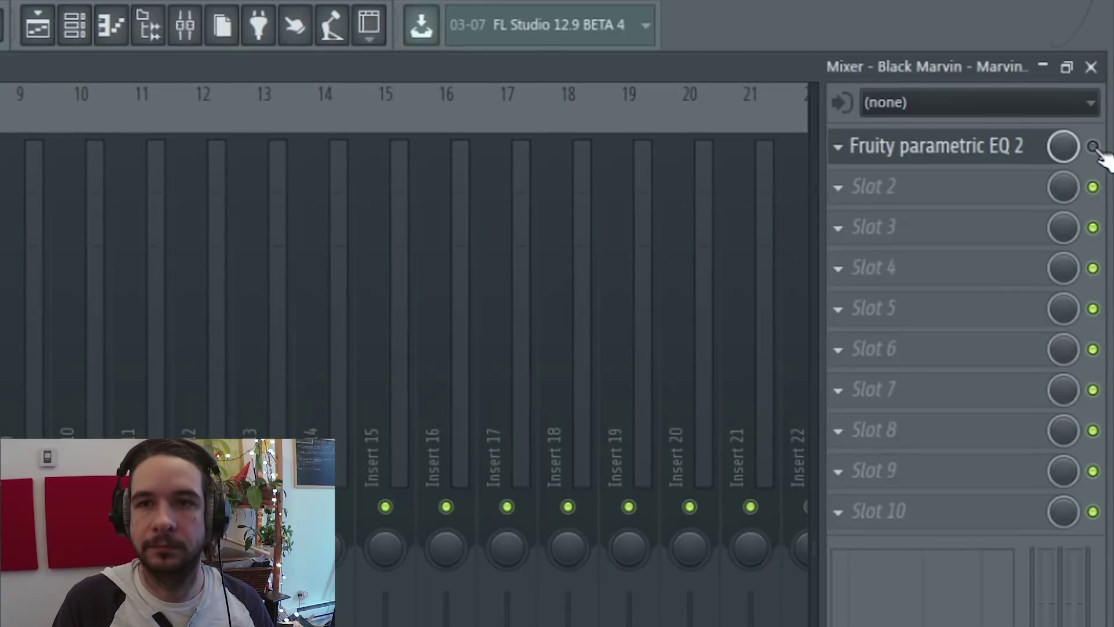
pyautogui.click(1113, 76)
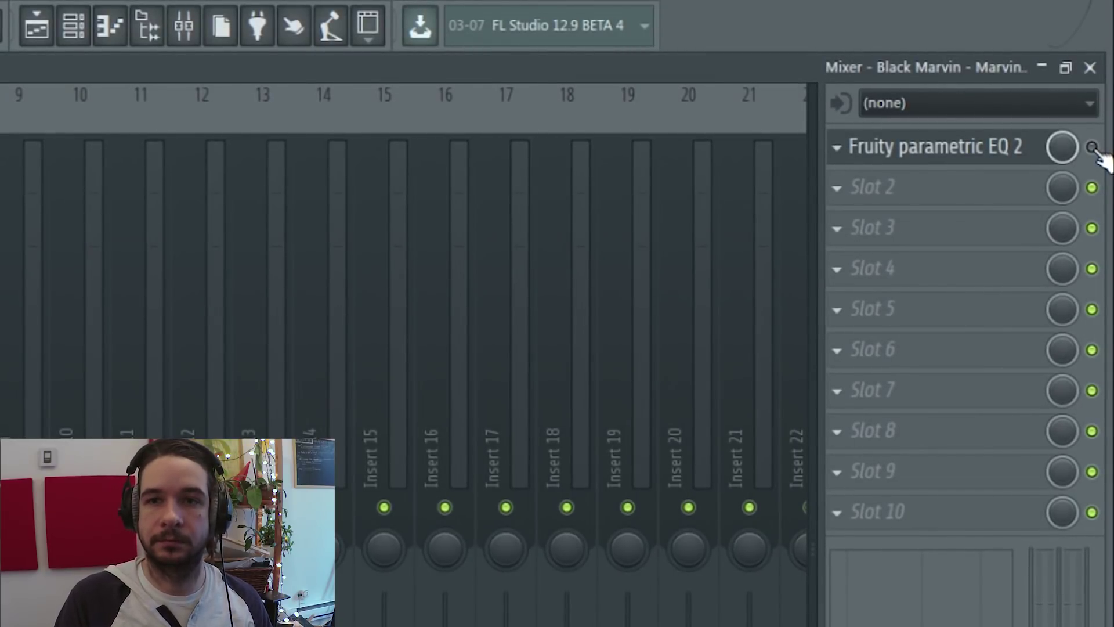
pyautogui.click(1094, 149)
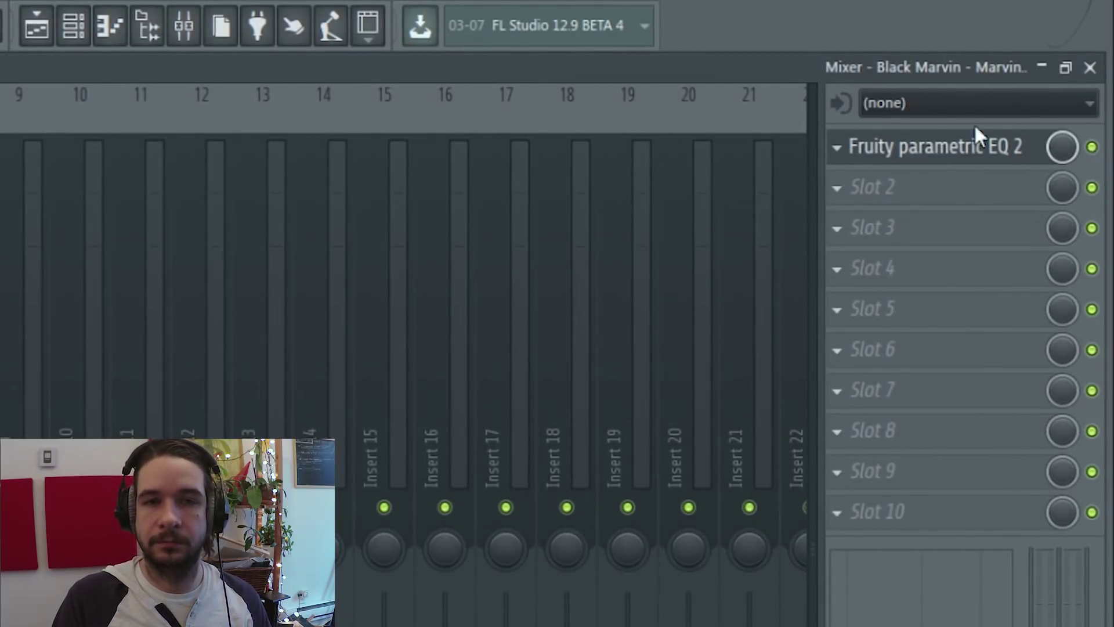
pyautogui.click(934, 146)
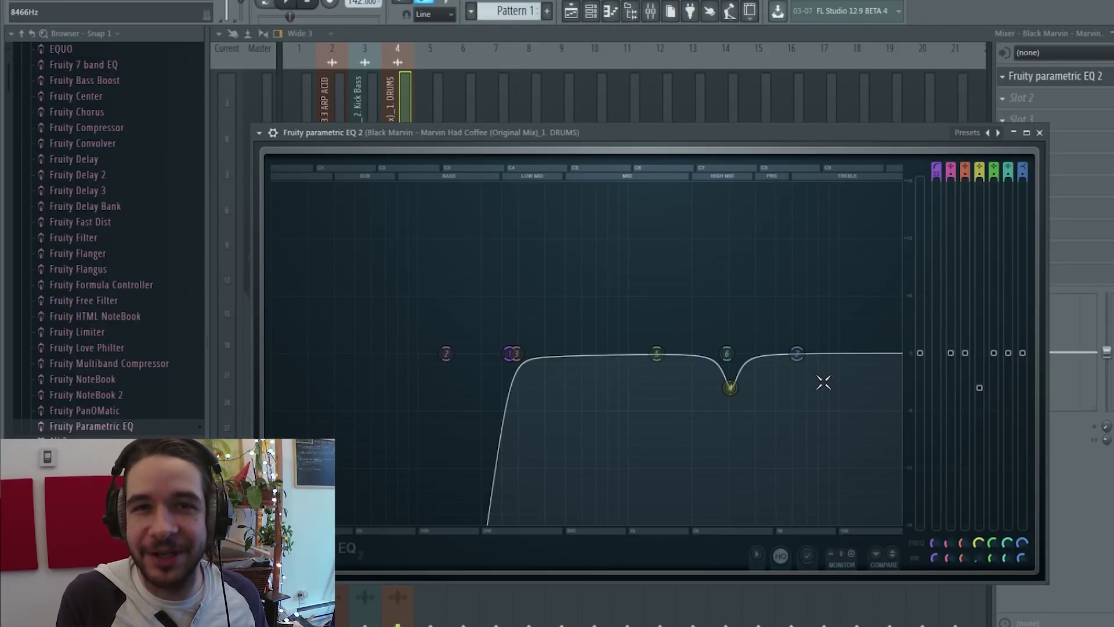